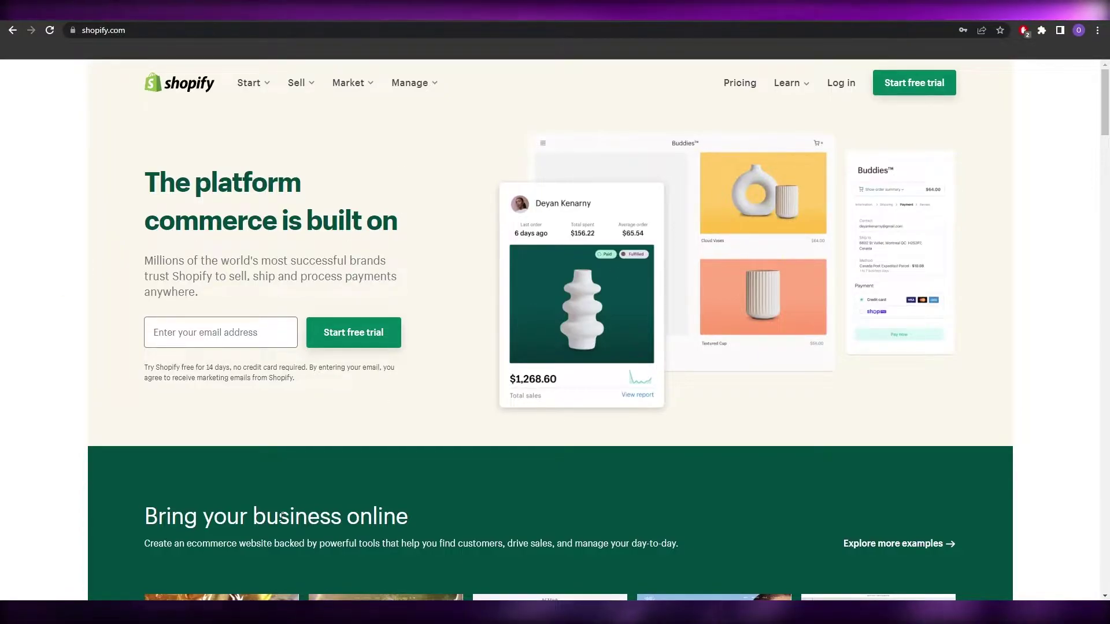
# Scroll the store admin Home page to review the setup guide card
pyautogui.scroll(-3, 281, 517)
pyautogui.scroll(3, 626, 203)
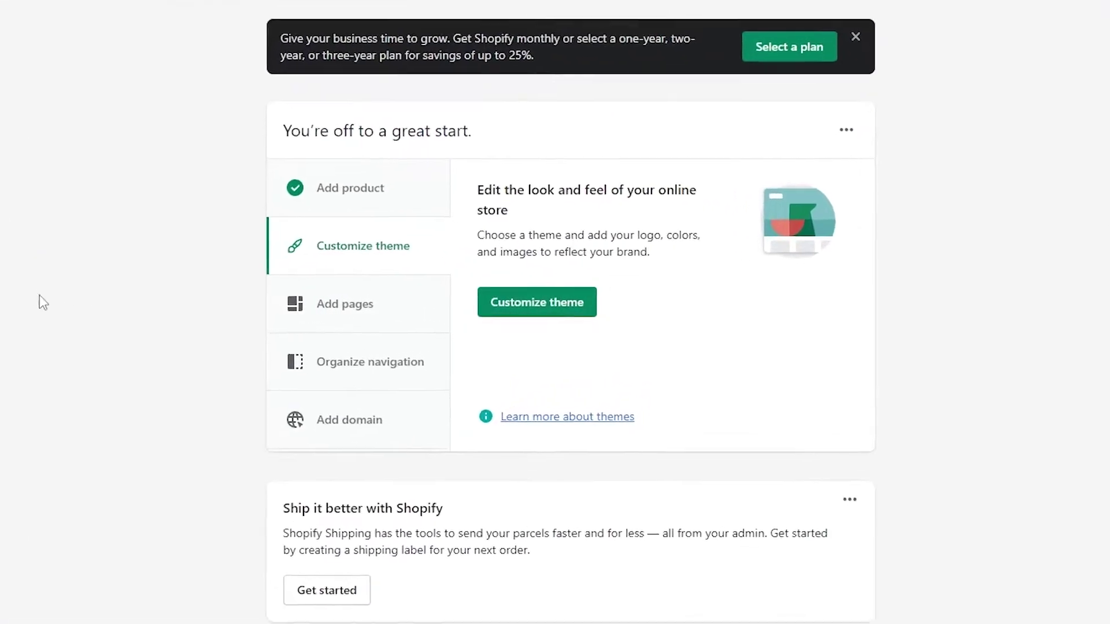
# Start another product from the setup guide's Add product step and close the setup guide panel
pyautogui.click(289, 172)
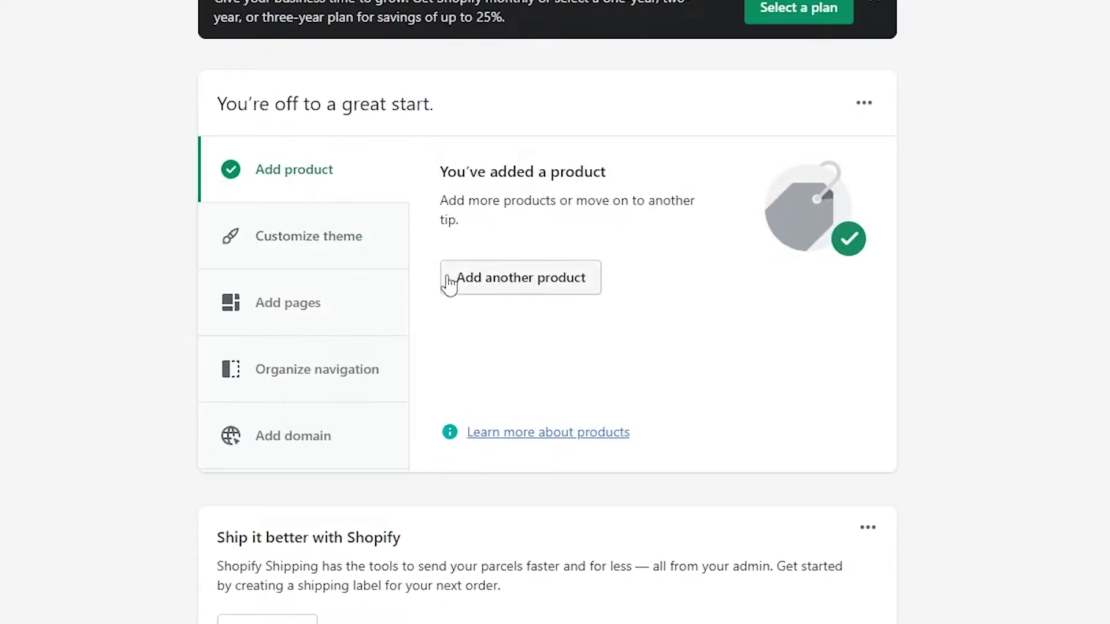
pyautogui.click(535, 300)
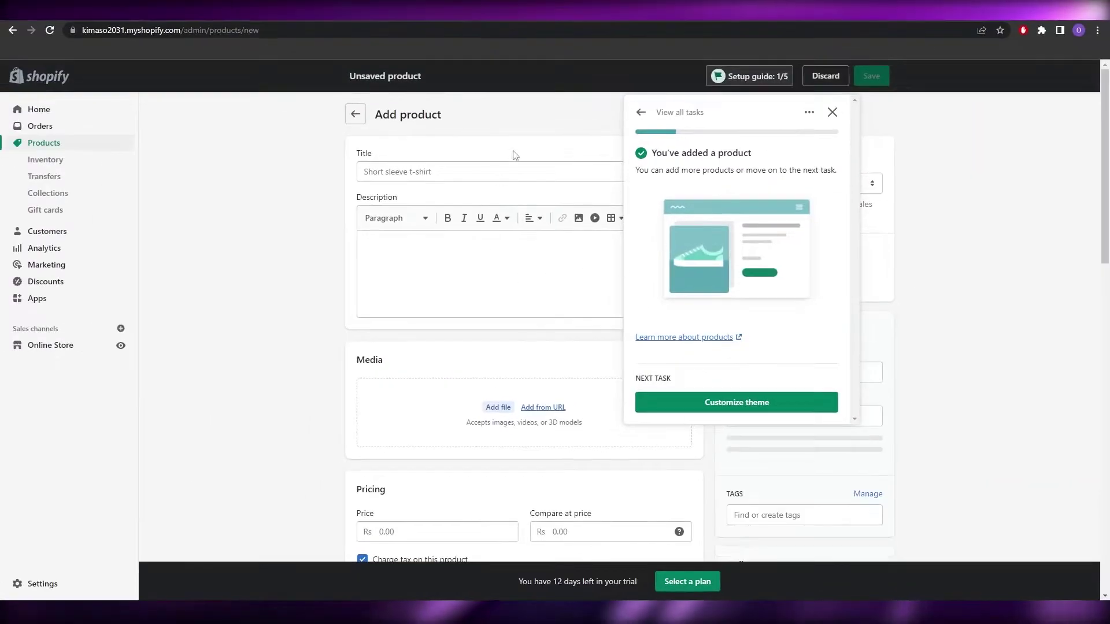
pyautogui.click(832, 112)
pyautogui.scroll(-8, 488, 245)
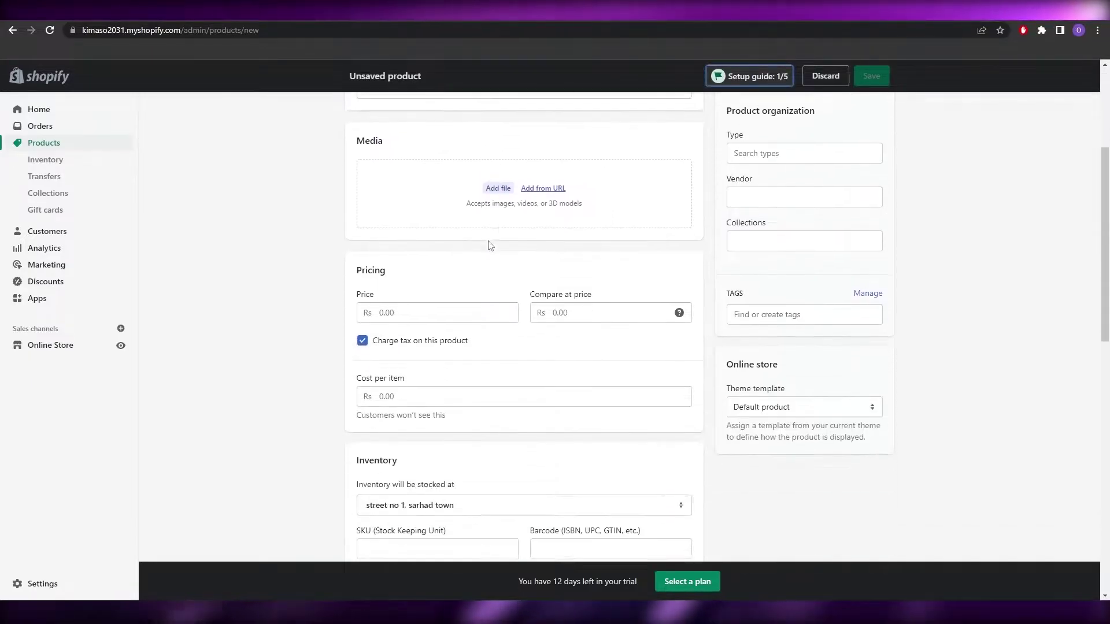
pyautogui.scroll(-5, 489, 245)
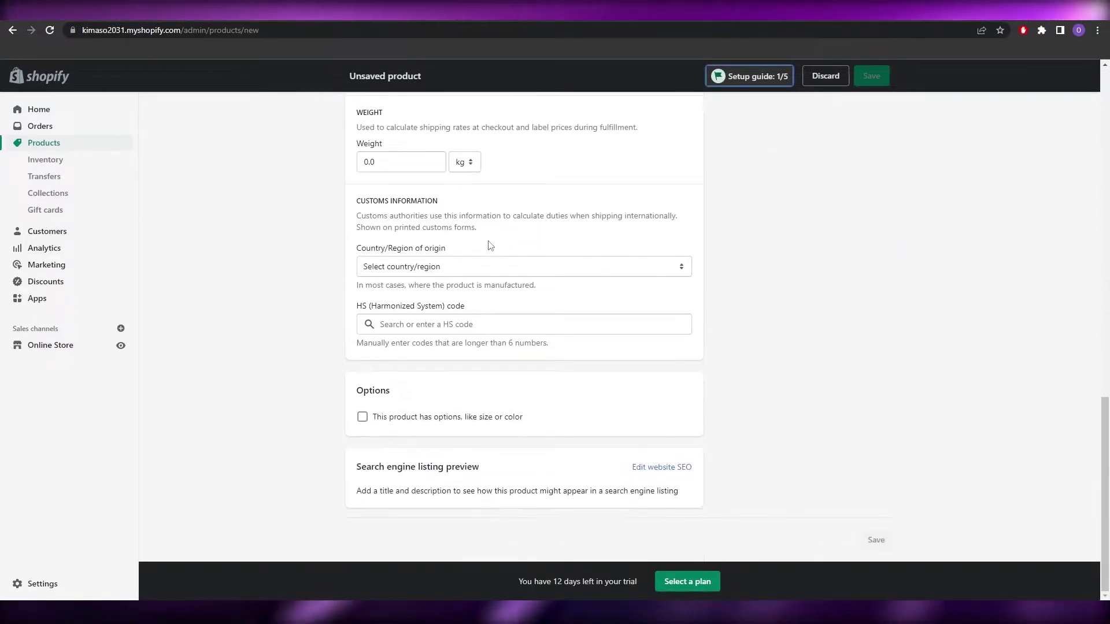
pyautogui.scroll(12, 489, 245)
pyautogui.scroll(4, 490, 246)
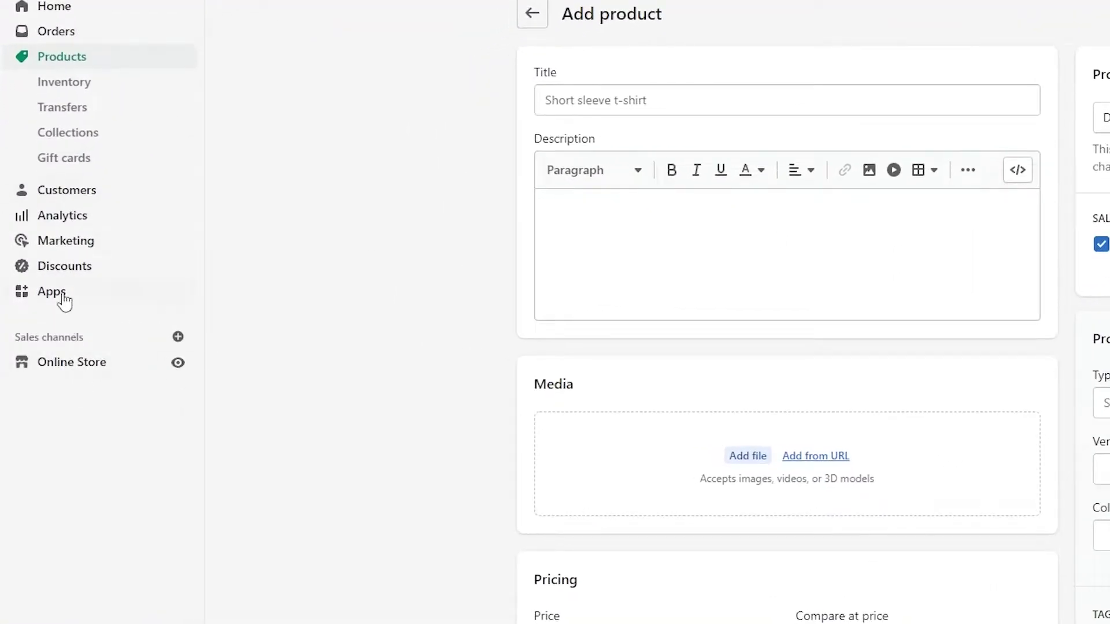
# Open Oberlo from Installed apps on the Apps page
pyautogui.click(62, 293)
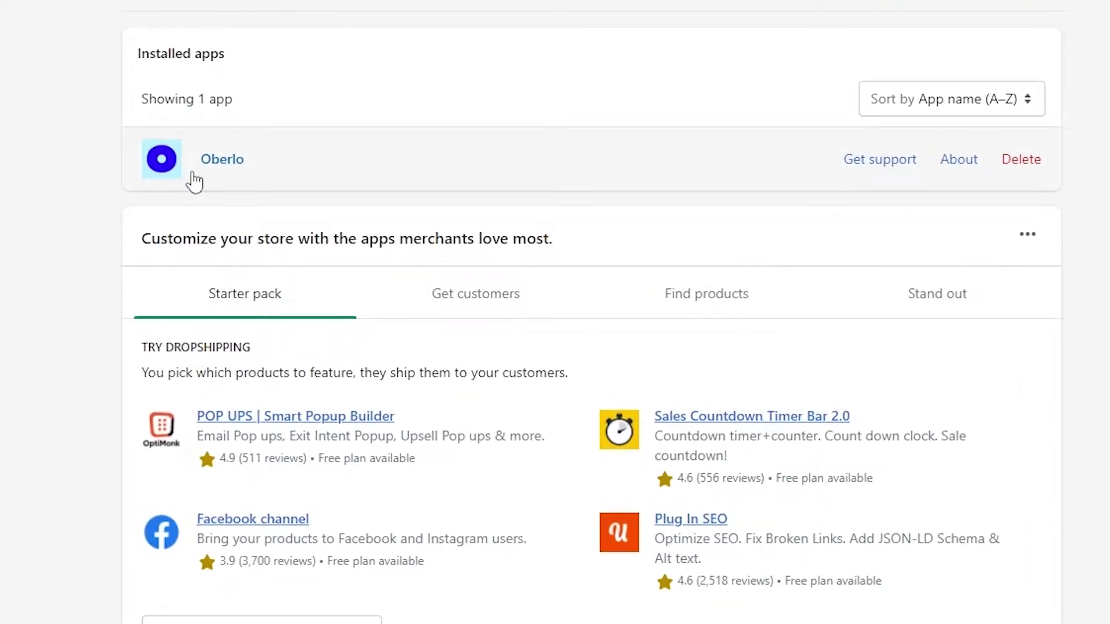
pyautogui.click(211, 184)
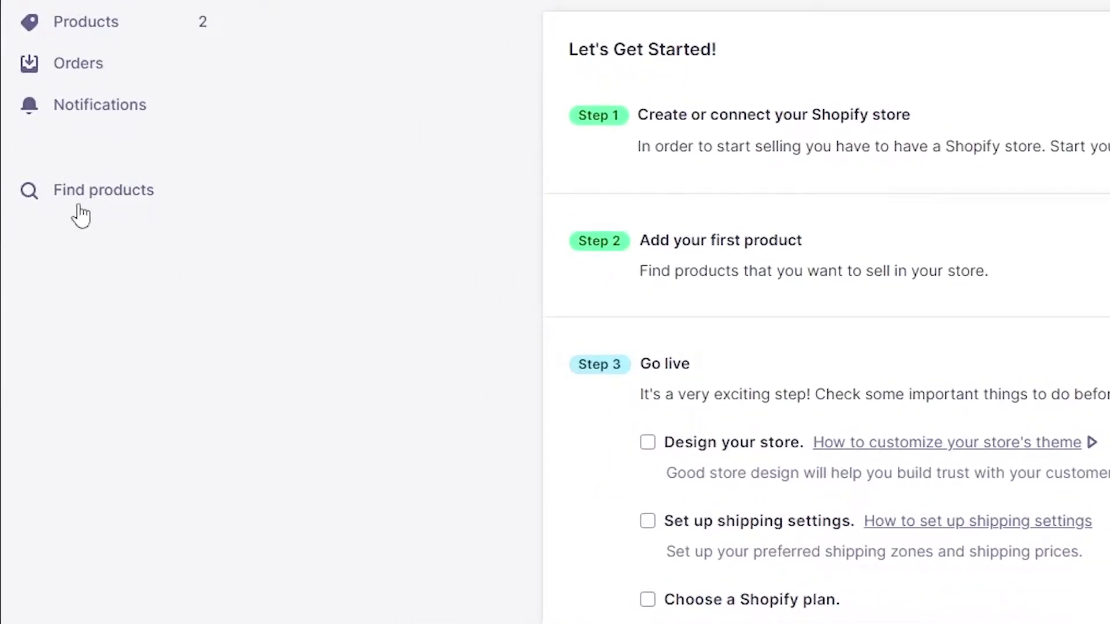
# Browse Men's Clothing & Accessories products, adding the 2021 Men Pullover Sweater and autumn men's pants to the import list
pyautogui.click(104, 209)
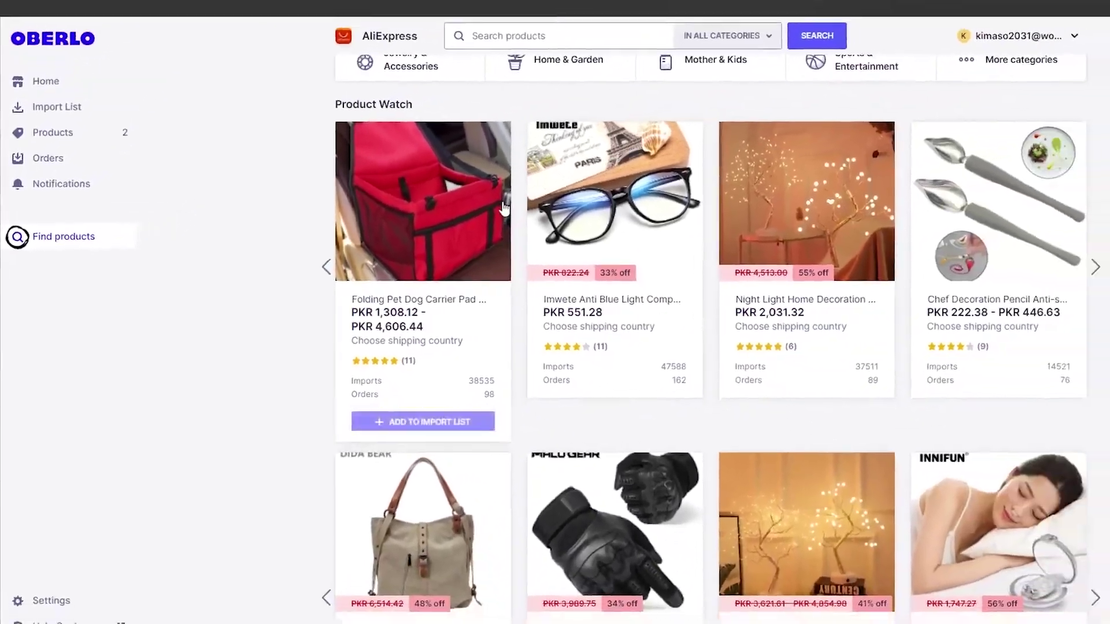
pyautogui.scroll(1, 504, 208)
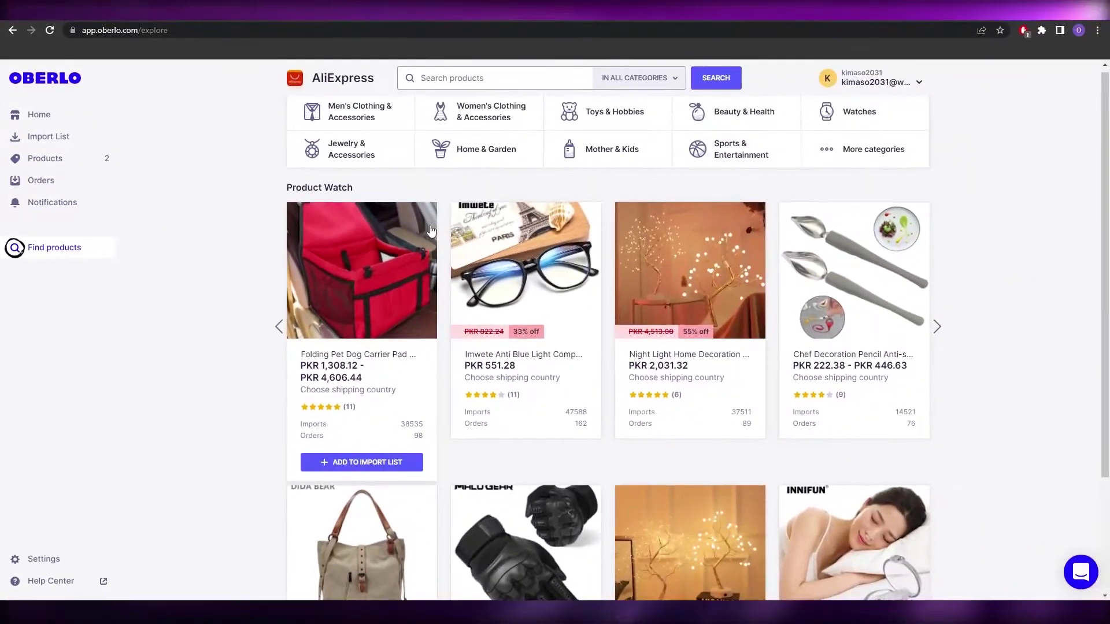
pyautogui.click(357, 76)
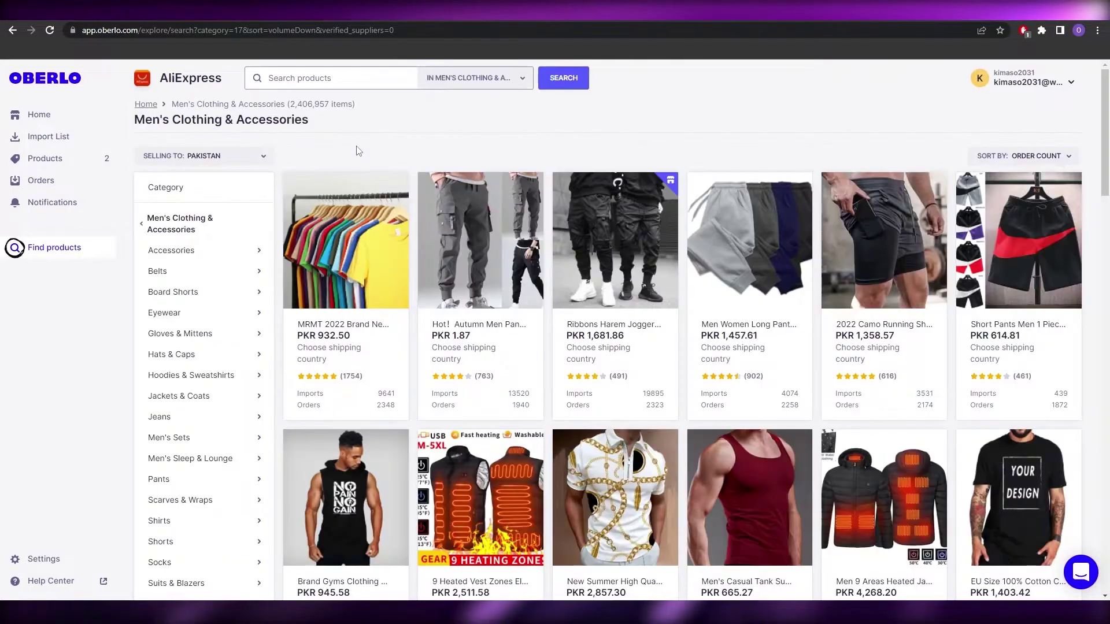
pyautogui.scroll(-3, 333, 295)
pyautogui.scroll(-5, 334, 296)
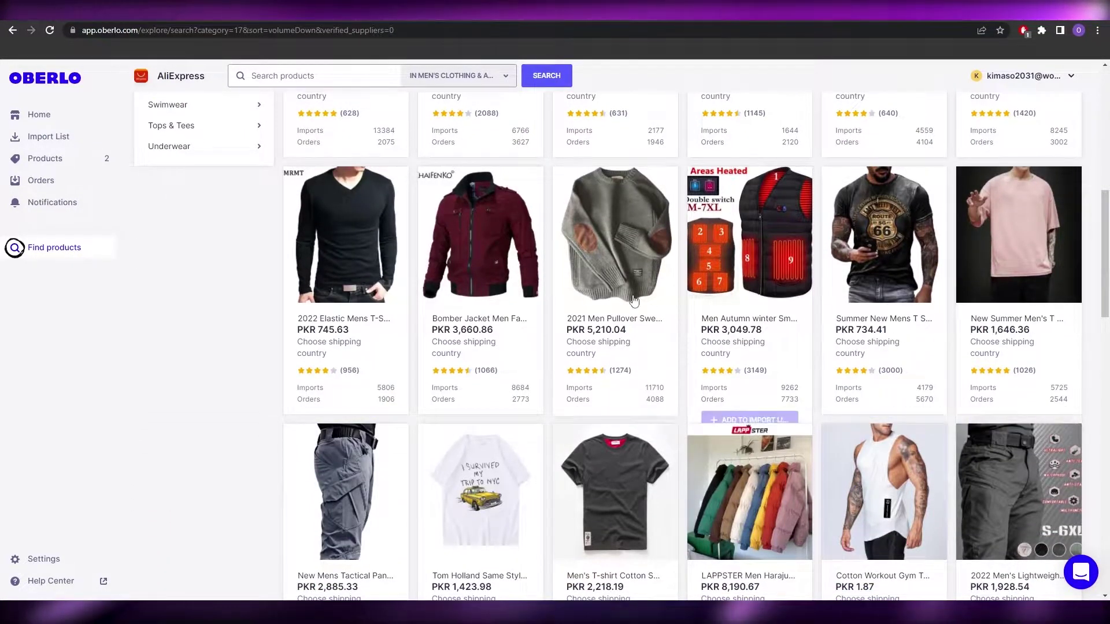
pyautogui.scroll(5, 373, 410)
pyautogui.scroll(3, 373, 411)
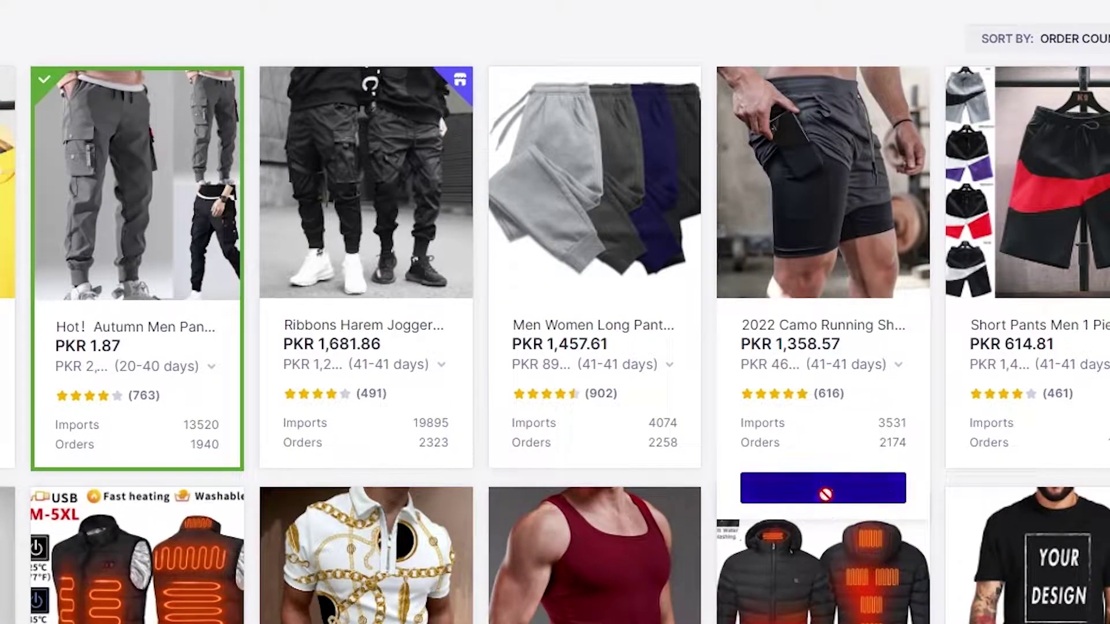
pyautogui.scroll(-5, 825, 495)
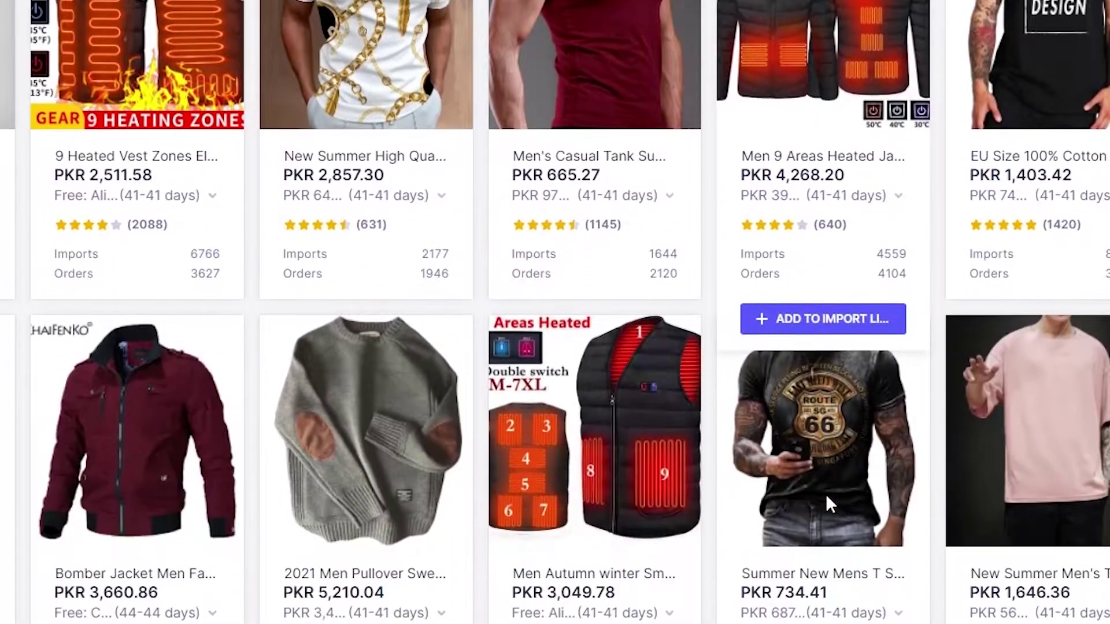
pyautogui.scroll(-5, 825, 493)
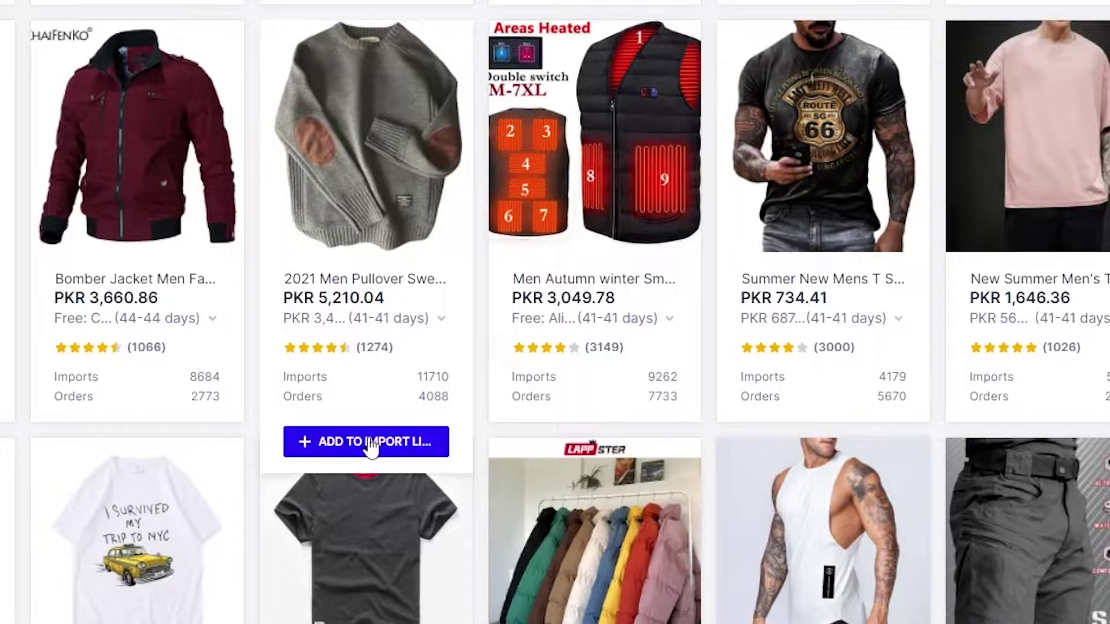
pyautogui.scroll(-2, 555, 312)
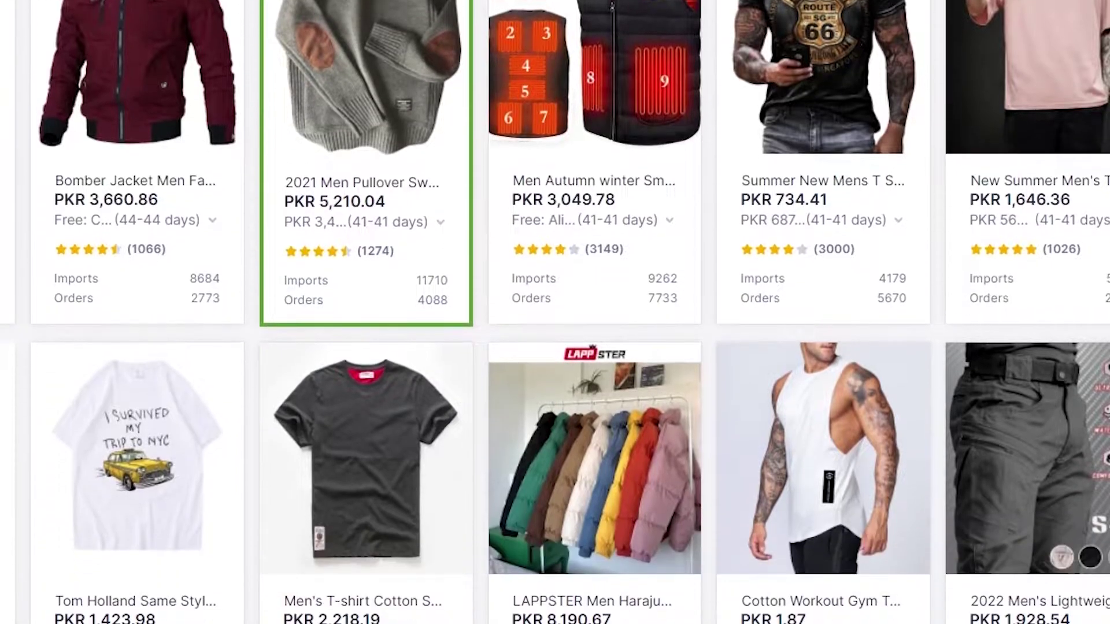
pyautogui.scroll(-4, 554, 312)
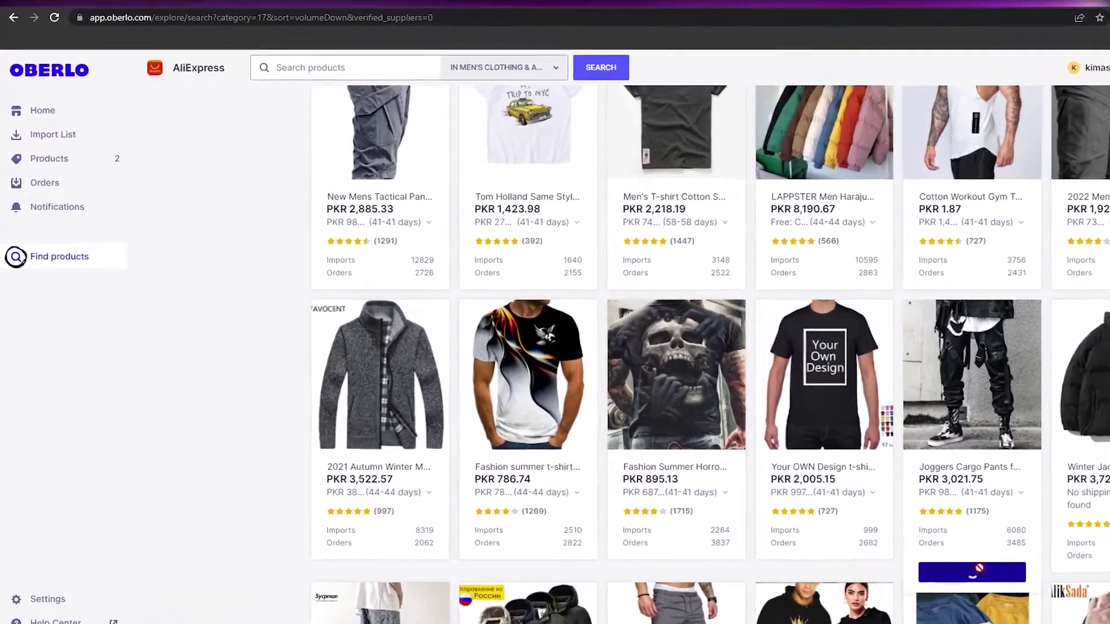
pyautogui.scroll(10, 746, 347)
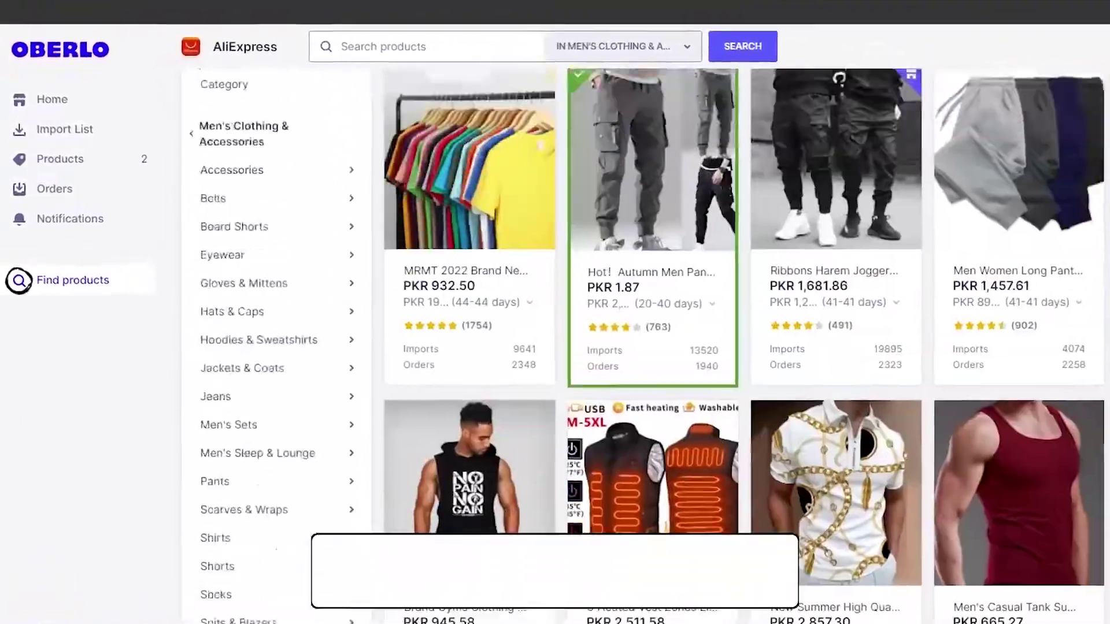
pyautogui.scroll(2, 555, 312)
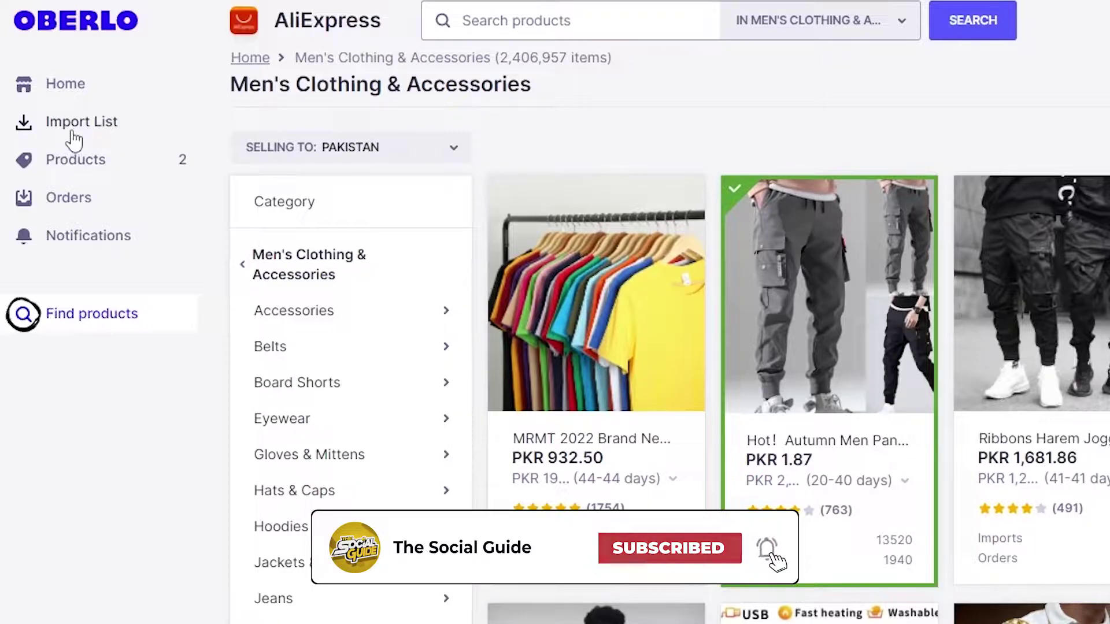
# Review the Import List cards, returning the shorts card to its product details
pyautogui.click(74, 137)
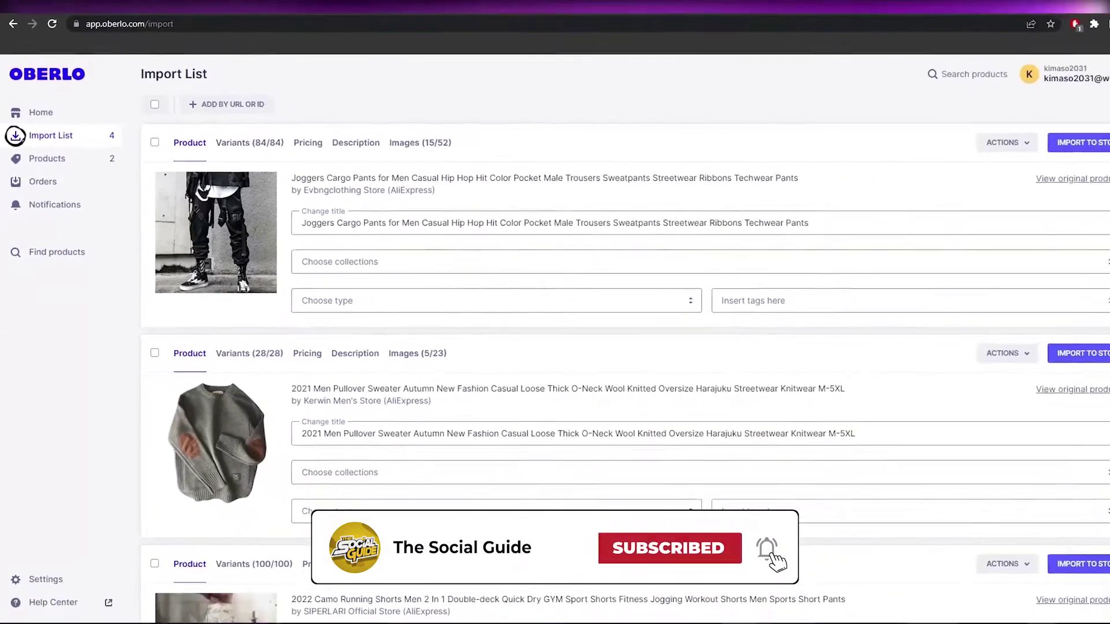
pyautogui.scroll(-6, 603, 415)
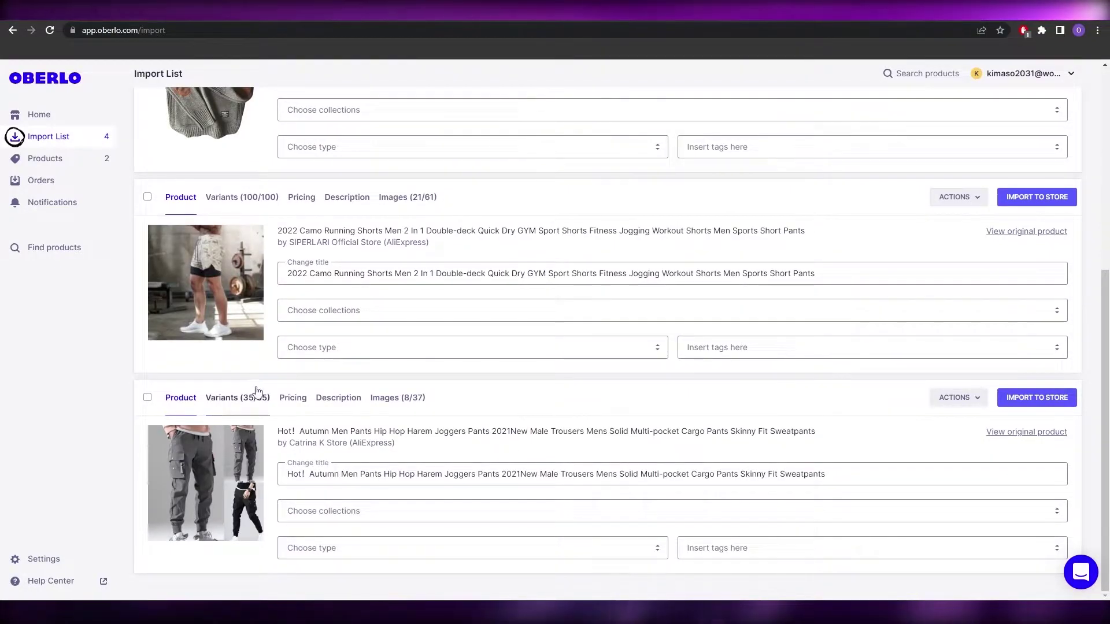
pyautogui.scroll(4, 254, 399)
pyautogui.scroll(2, 210, 393)
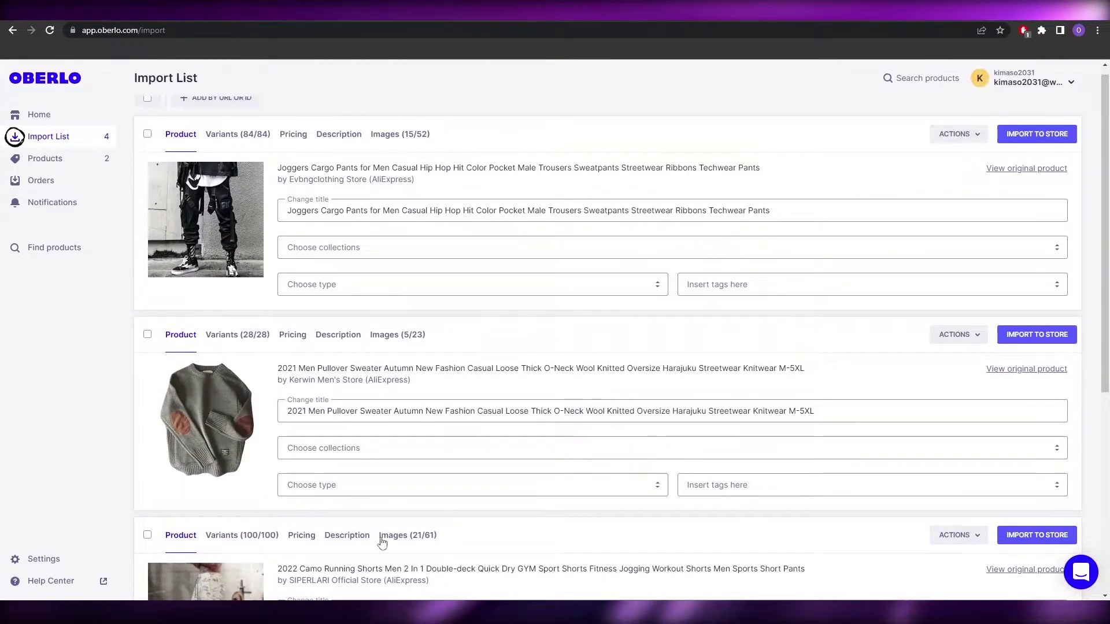
pyautogui.scroll(-6, 366, 353)
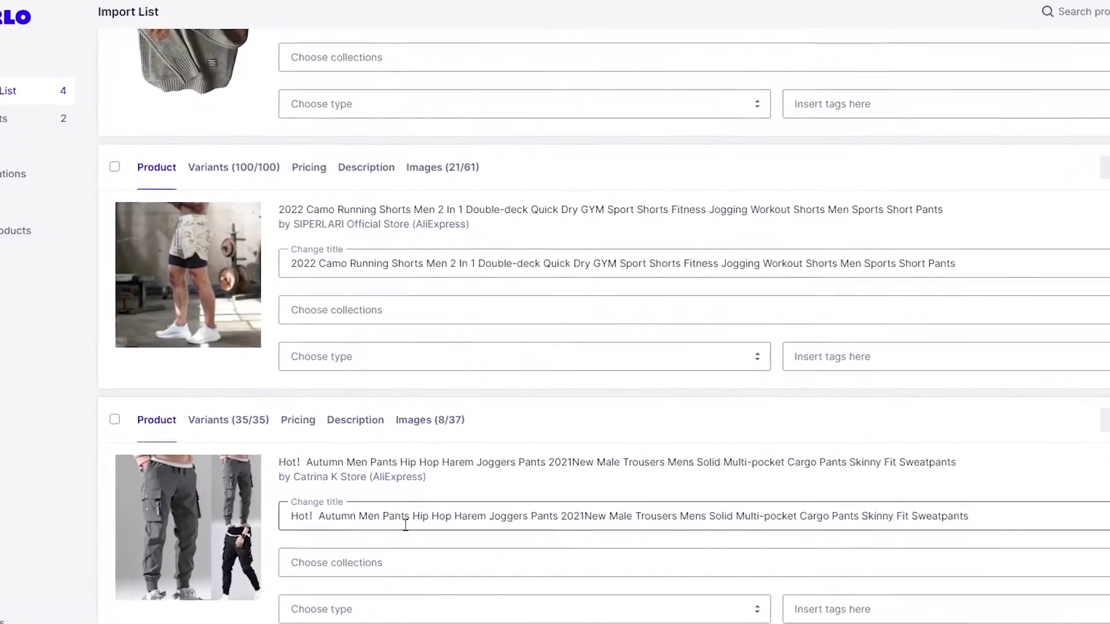
pyautogui.scroll(4, 406, 526)
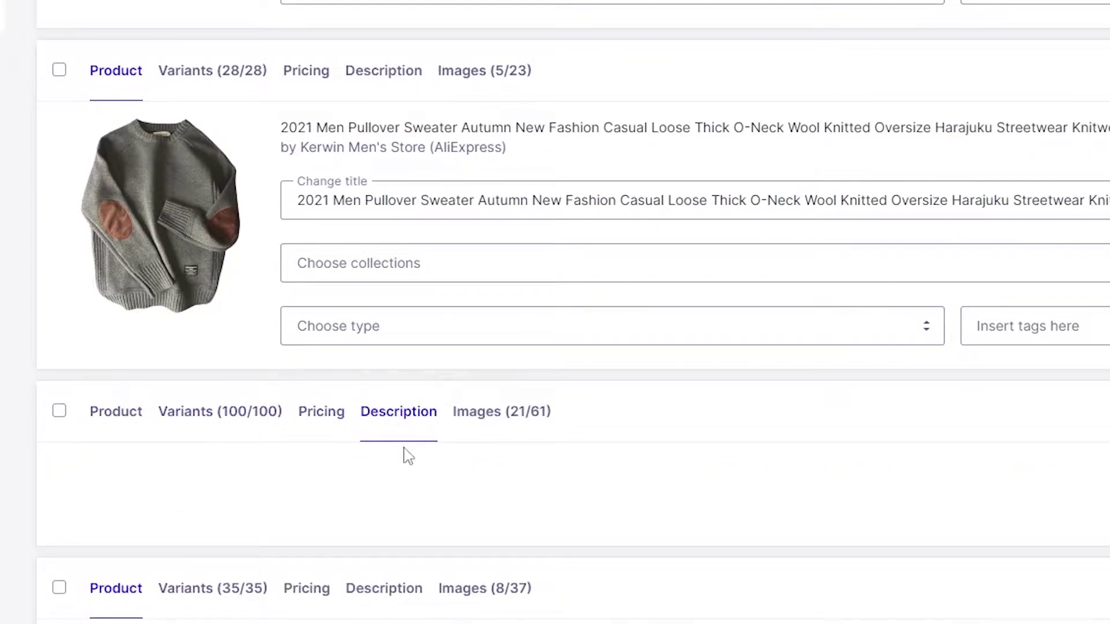
pyautogui.click(119, 417)
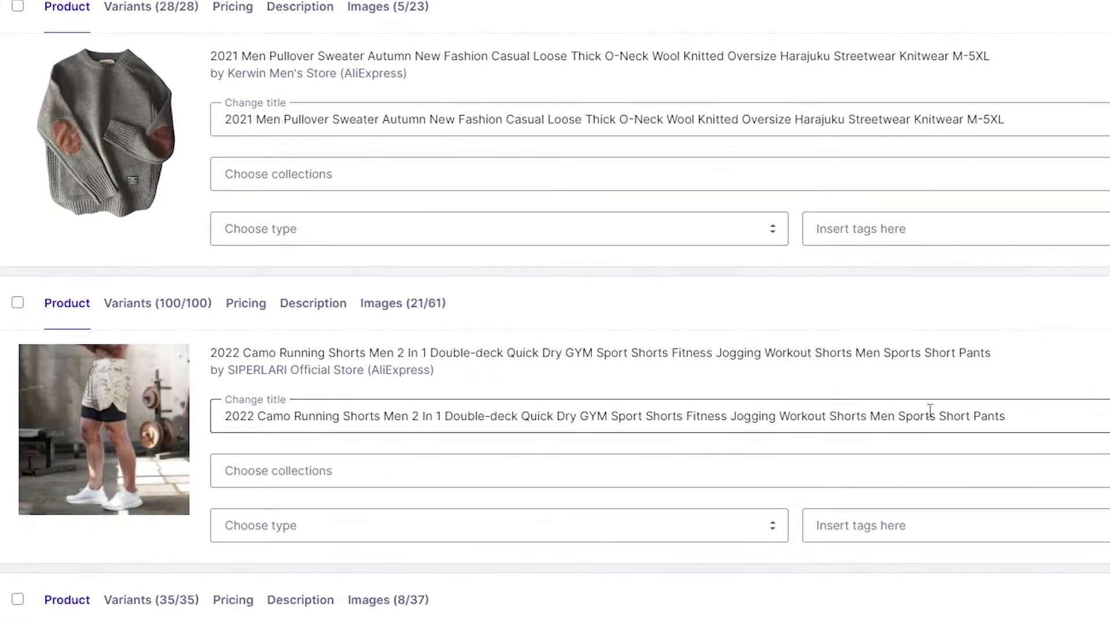
pyautogui.scroll(-3, 555, 312)
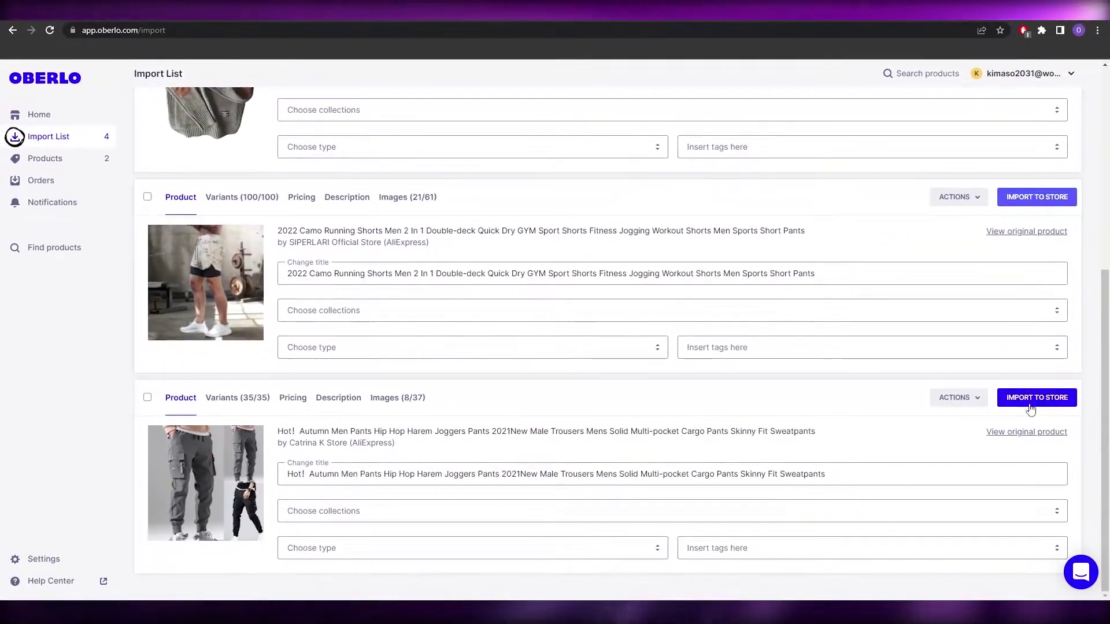
# Import the cargo pants, camo running shorts, pullover sweater and techwear joggers into the store
pyautogui.click(1096, 385)
pyautogui.click(1030, 357)
pyautogui.click(1004, 301)
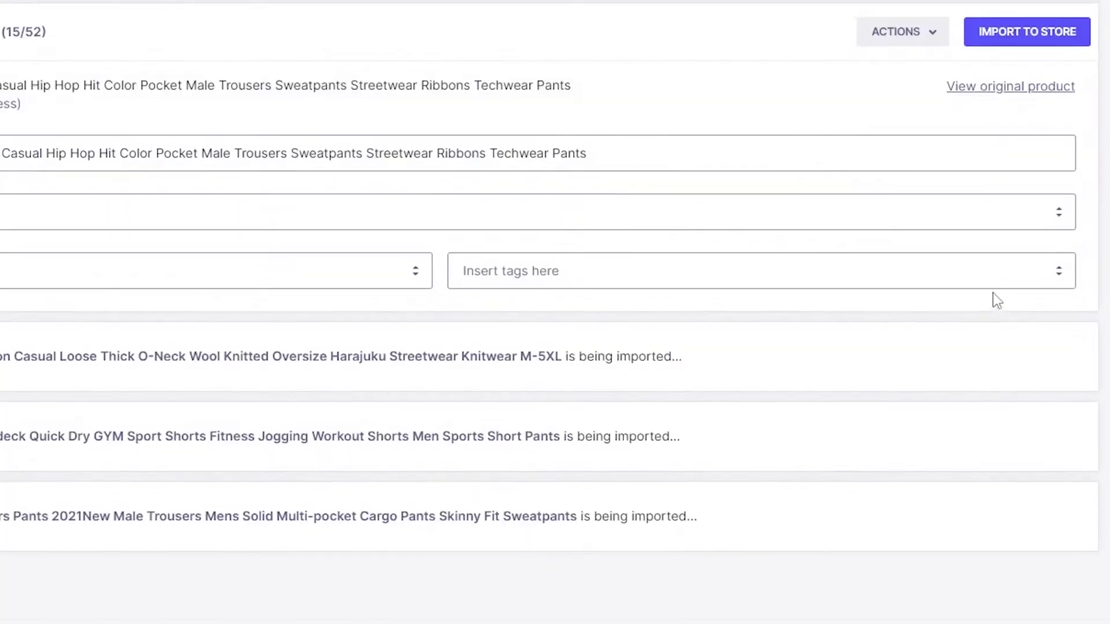
pyautogui.click(1028, 75)
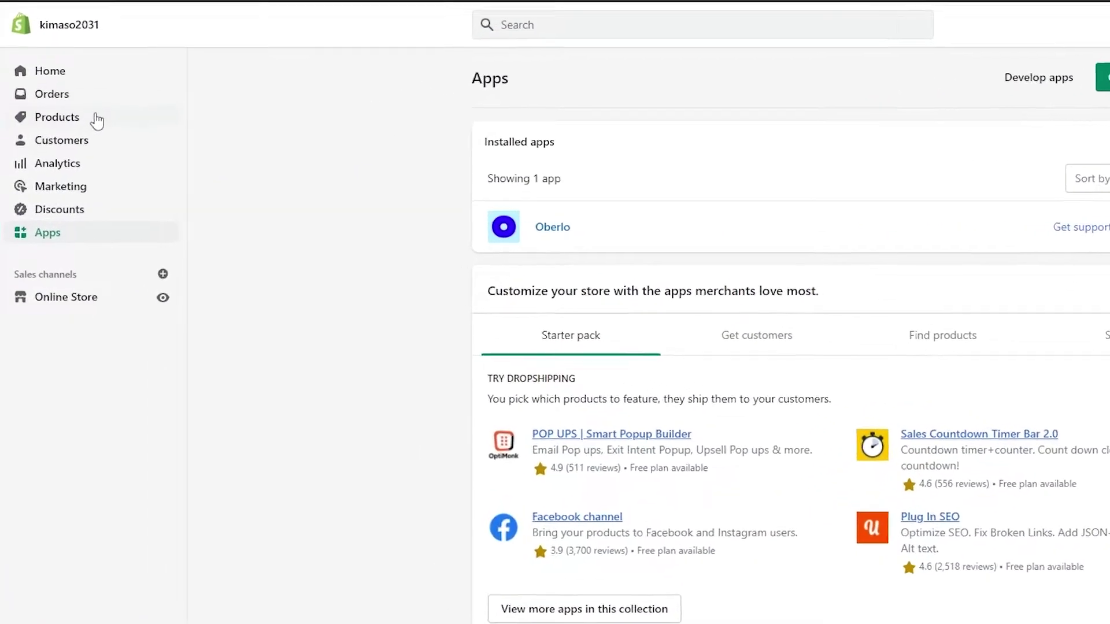
pyautogui.click(67, 141)
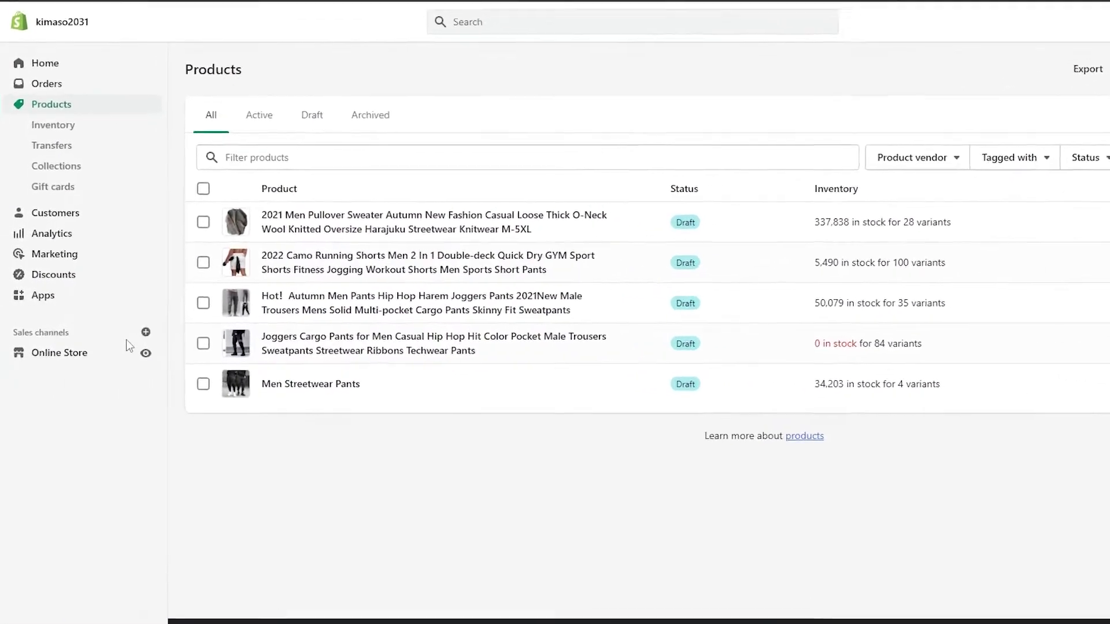
pyautogui.click(148, 332)
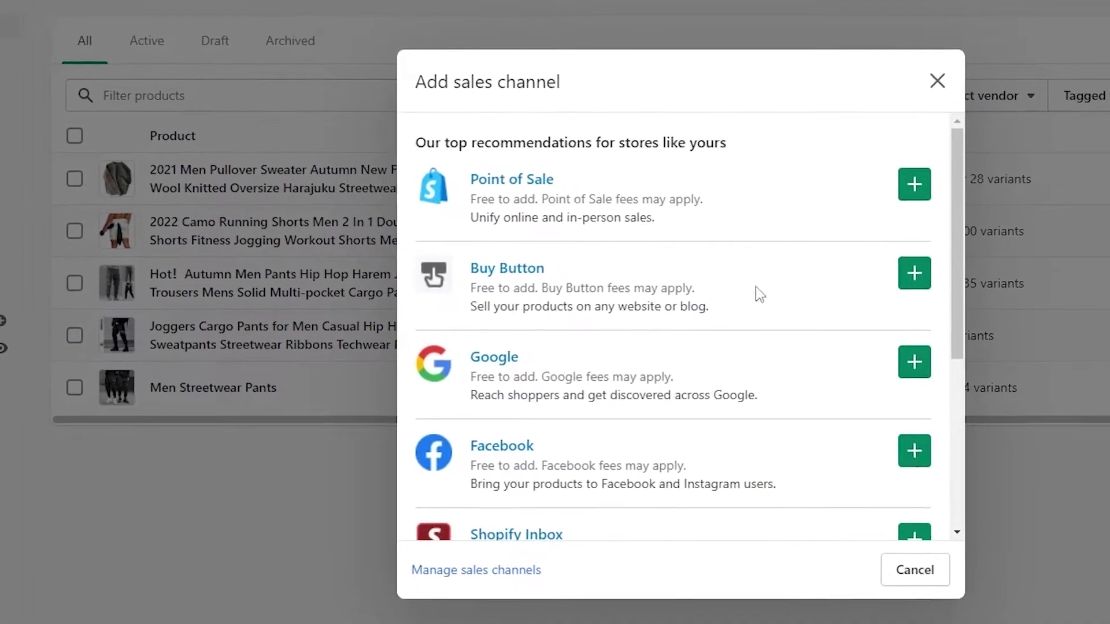
pyautogui.scroll(-3, 1036, 430)
pyautogui.scroll(-2, 684, 402)
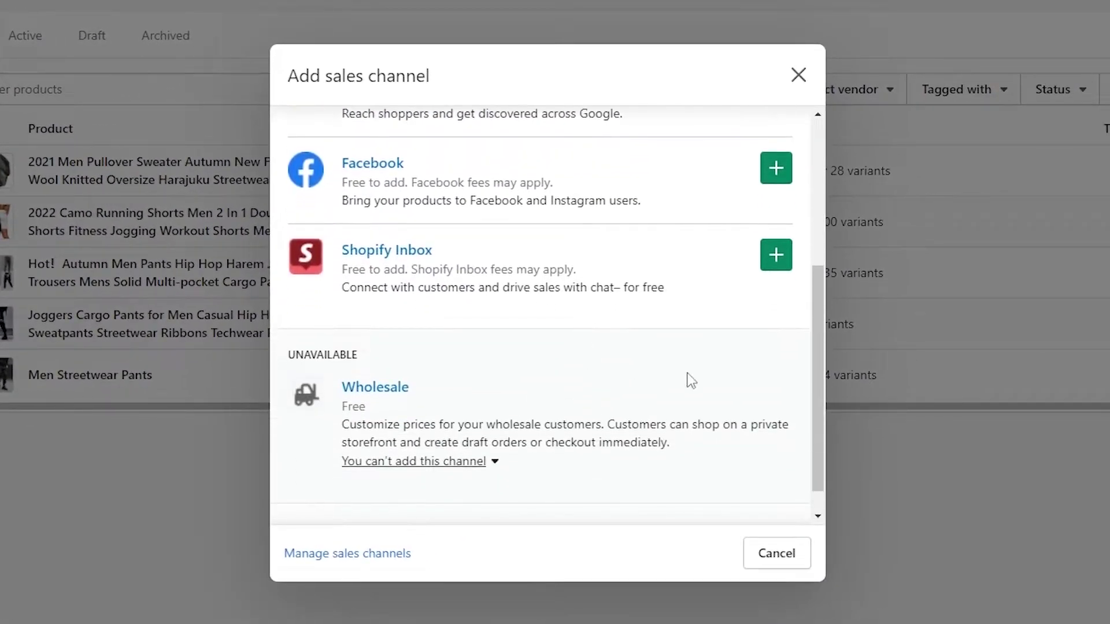
pyautogui.scroll(5, 688, 379)
pyautogui.click(799, 76)
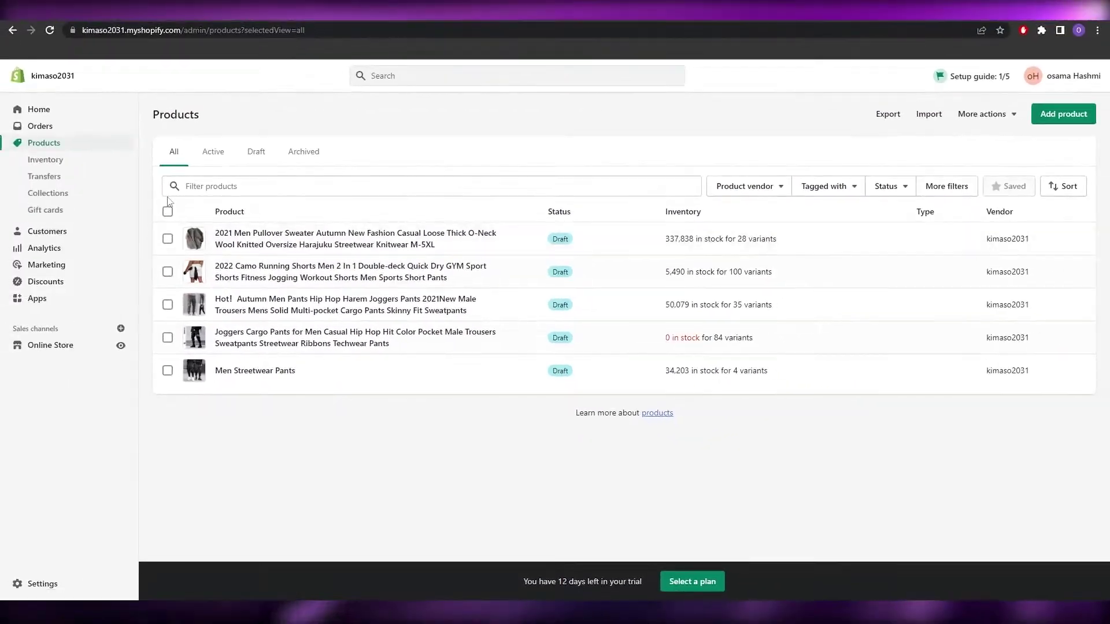
# Select all five products and bulk-change their status from Draft to Active
pyautogui.click(134, 198)
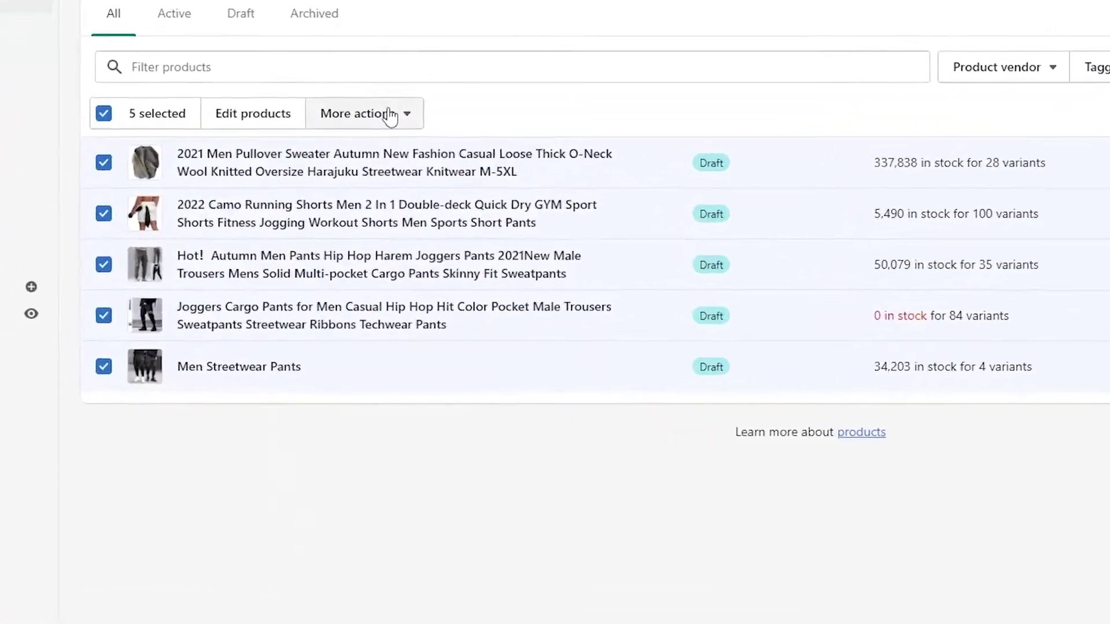
pyautogui.click(390, 115)
pyautogui.click(374, 172)
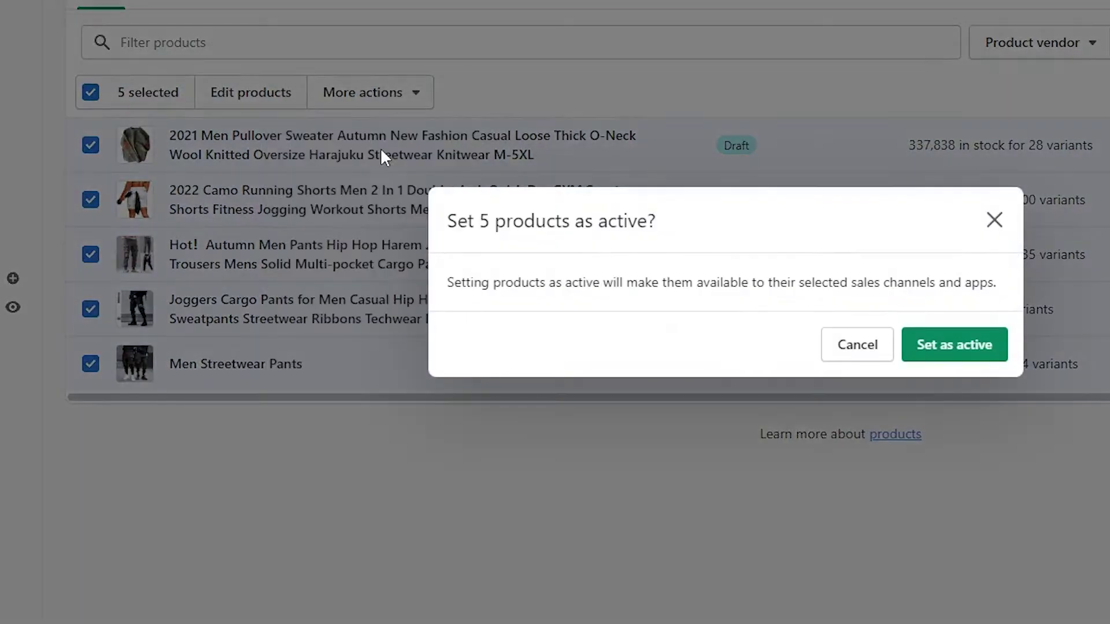
pyautogui.click(983, 347)
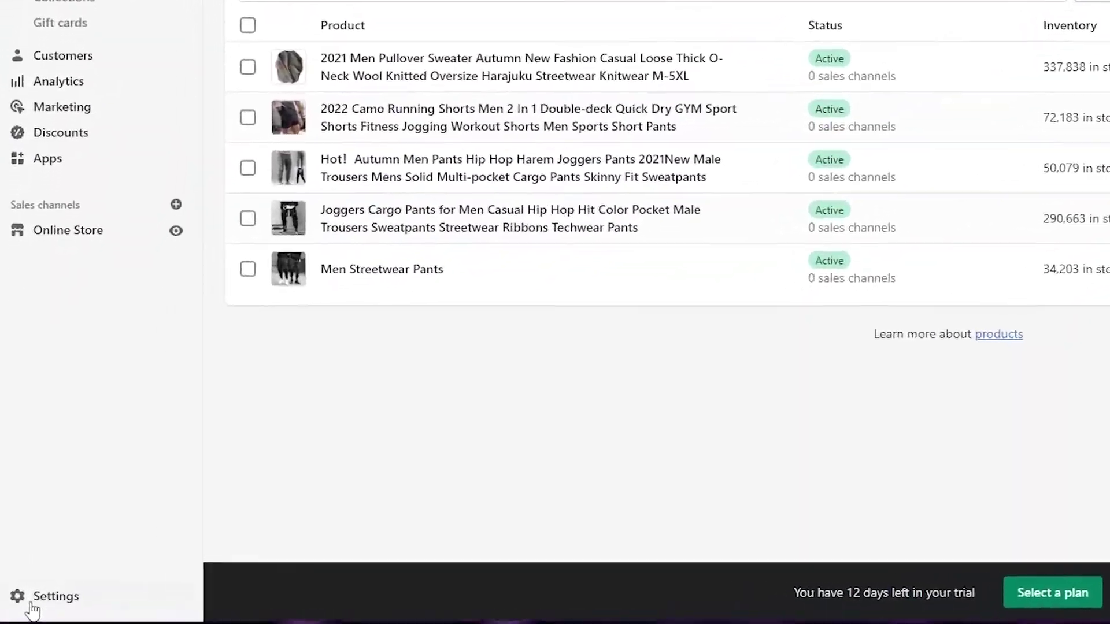
# Open Settings > Shipping and delivery to review general rates covering 2 locations and 2 zones
pyautogui.click(43, 584)
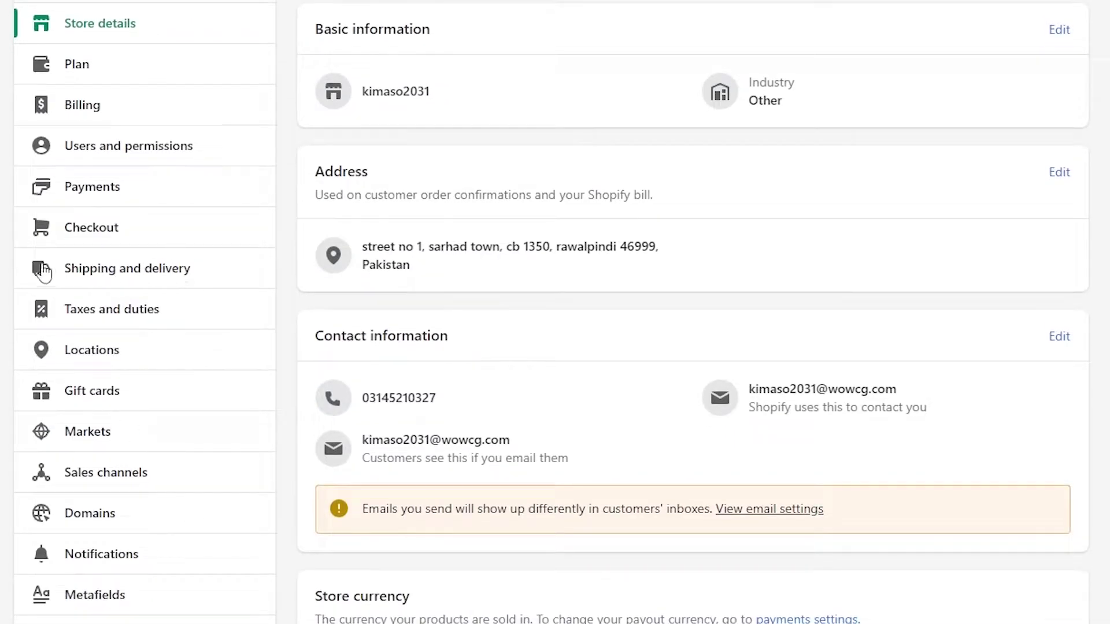
pyautogui.click(124, 267)
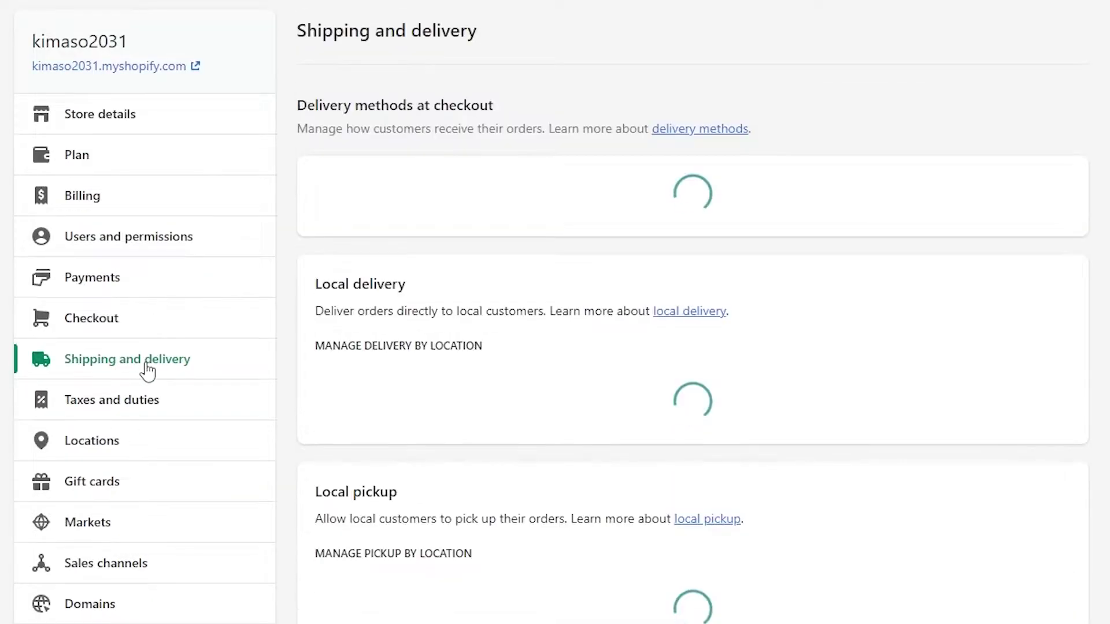
pyautogui.scroll(-10, 1065, 496)
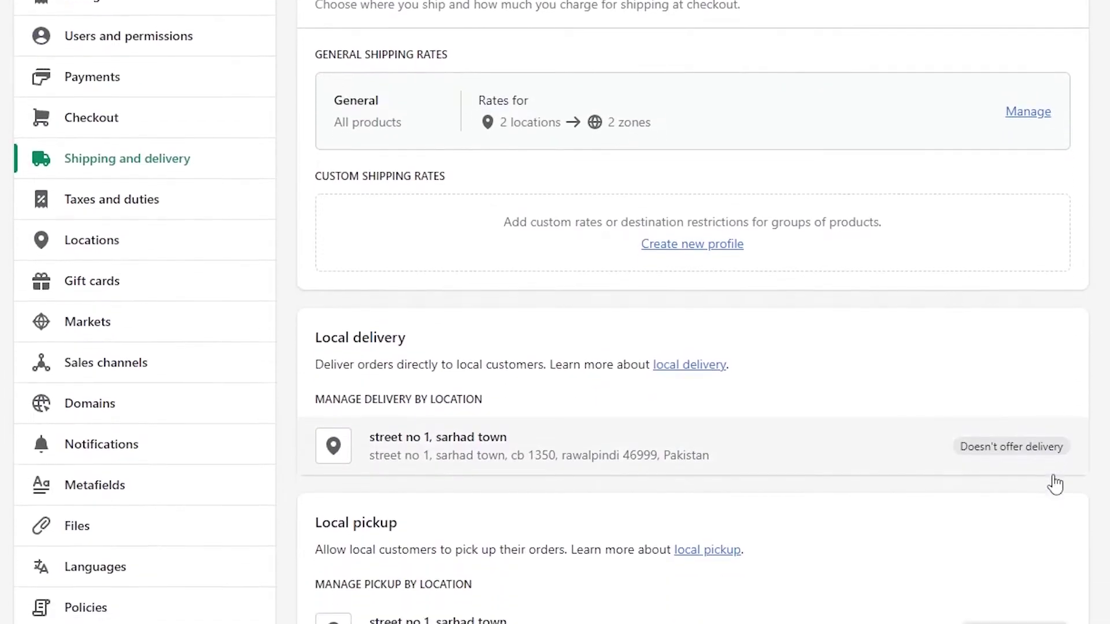
pyautogui.scroll(-8, 1050, 479)
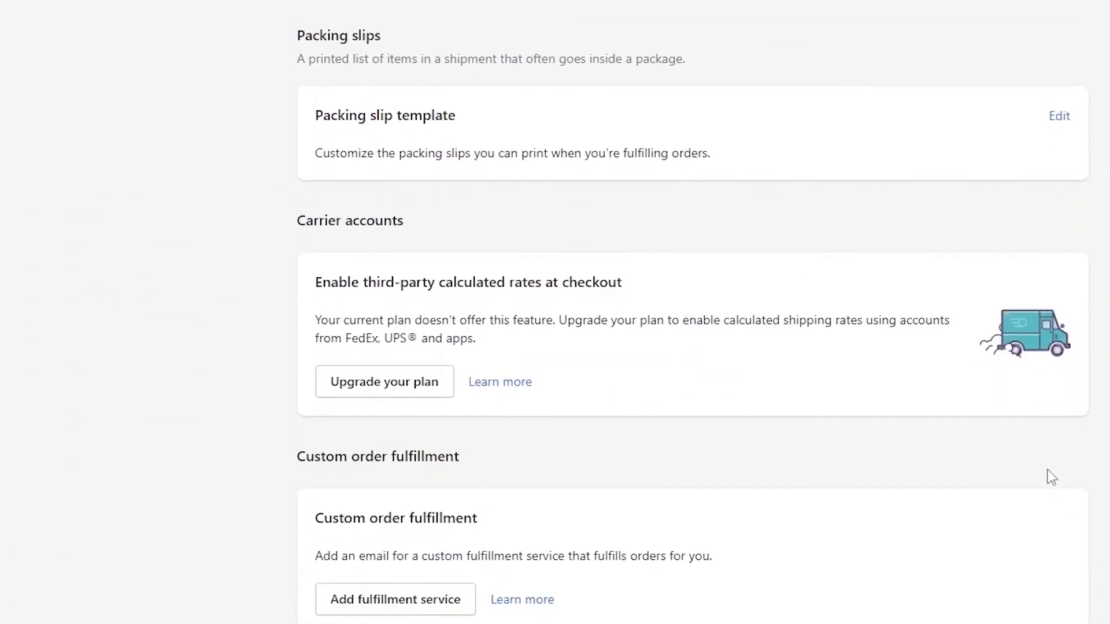
pyautogui.scroll(18, 1051, 477)
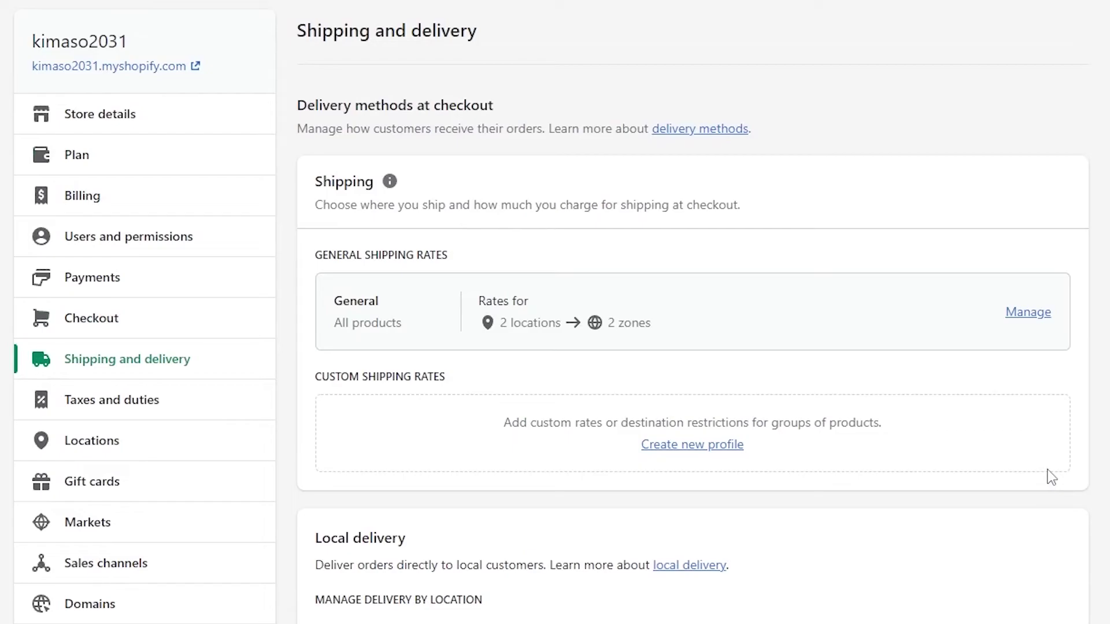
pyautogui.scroll(-15, 1051, 477)
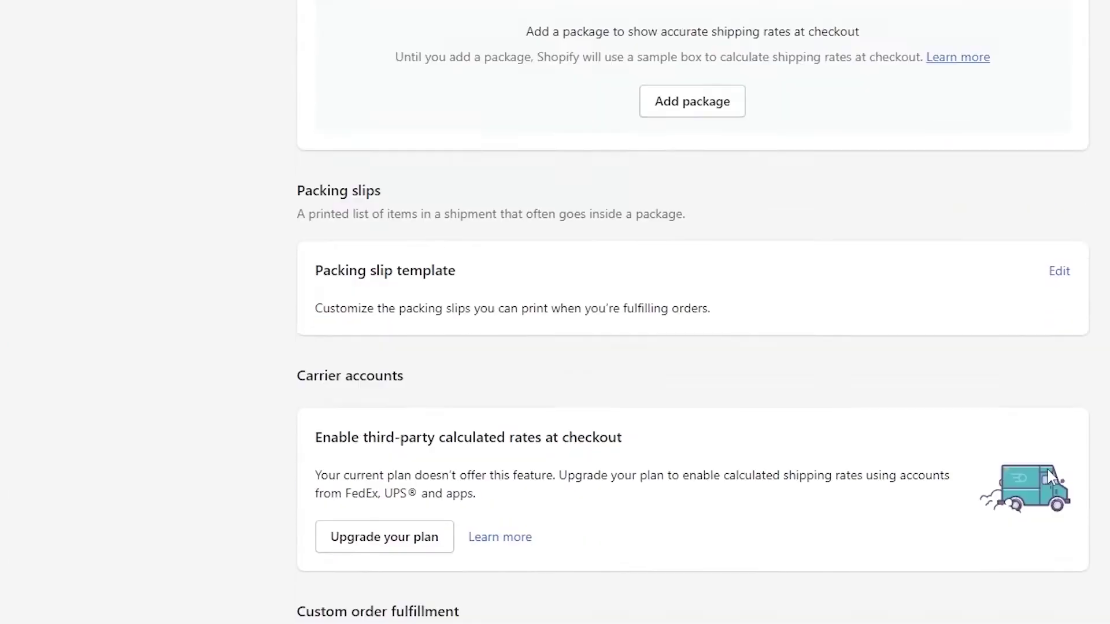
pyautogui.scroll(15, 1050, 477)
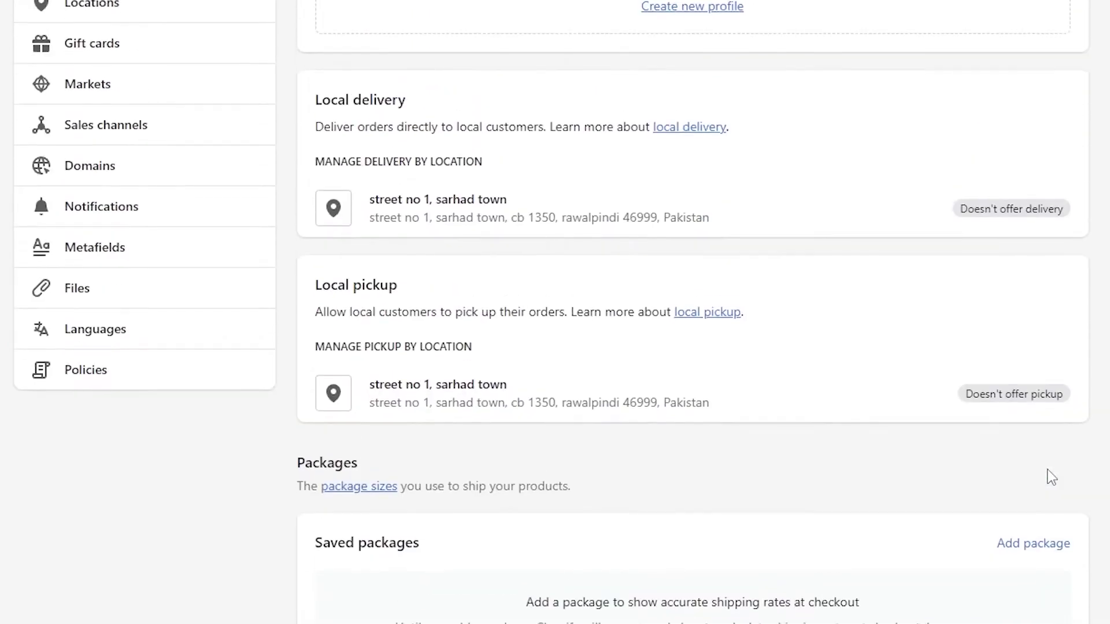
pyautogui.scroll(-6, 1051, 477)
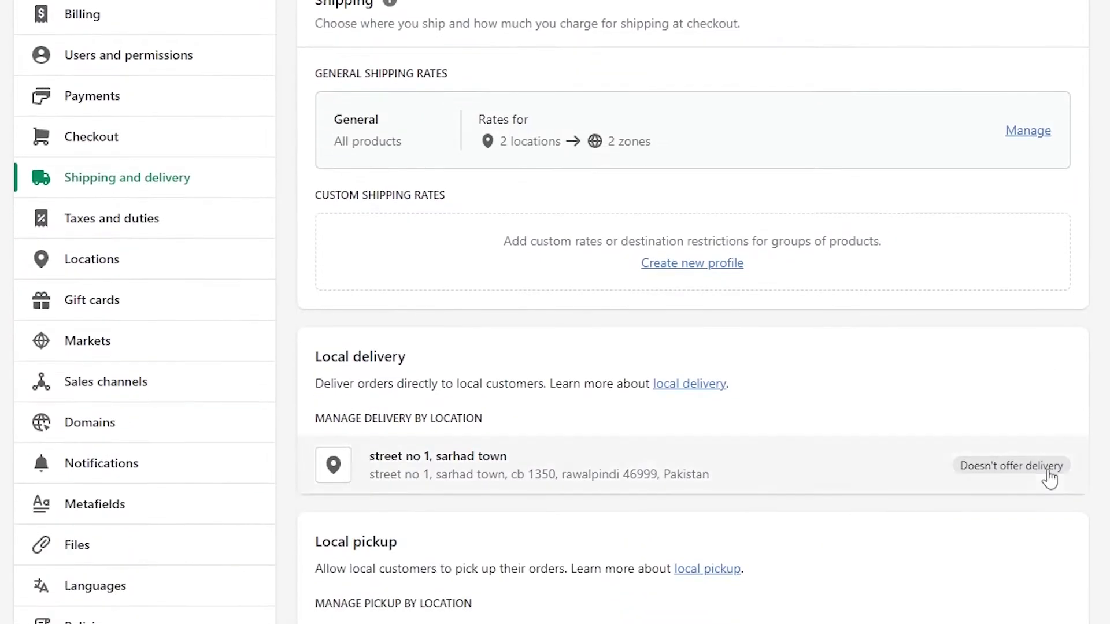
pyautogui.scroll(5, 1051, 477)
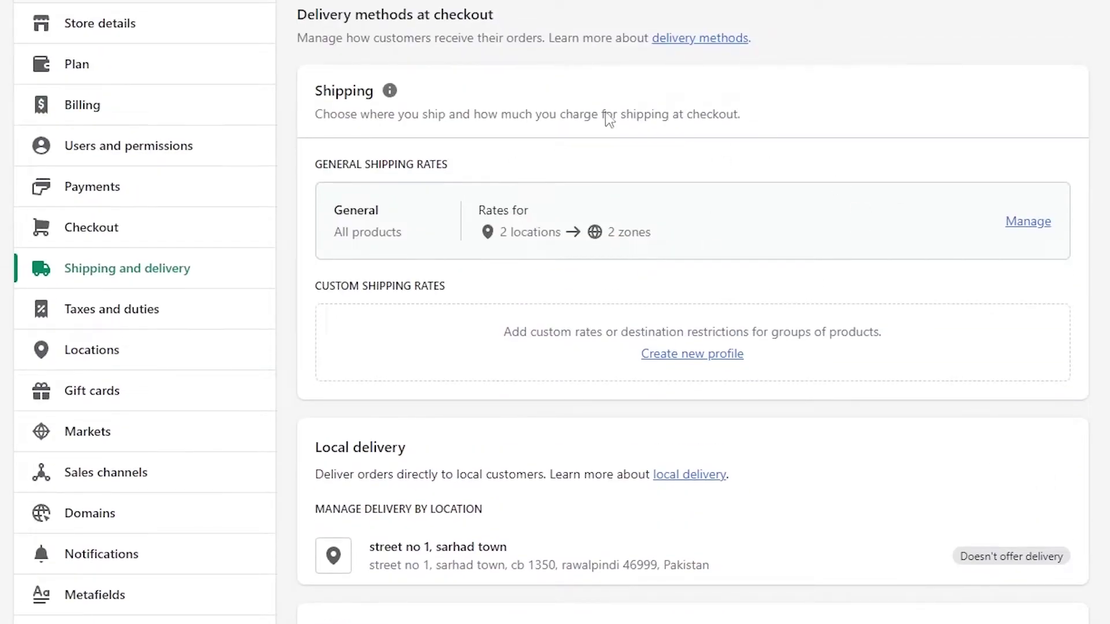
pyautogui.scroll(2, 724, 257)
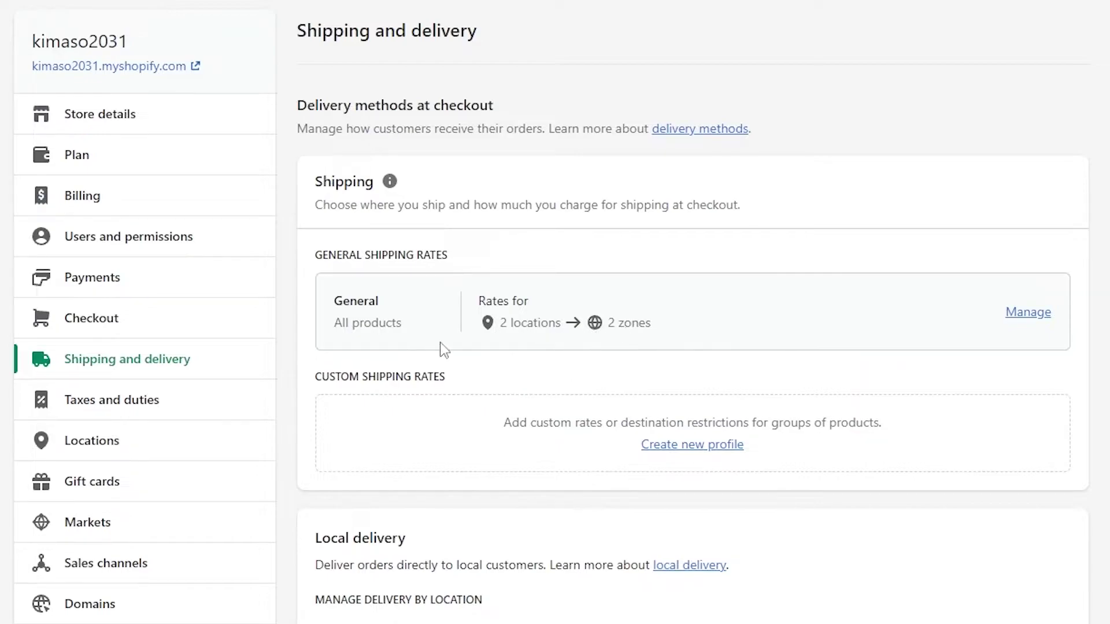
# Manage General shipping rates to see free Standard for Pakistan and Rs 3,700.00 for Rest of World
pyautogui.click(1012, 318)
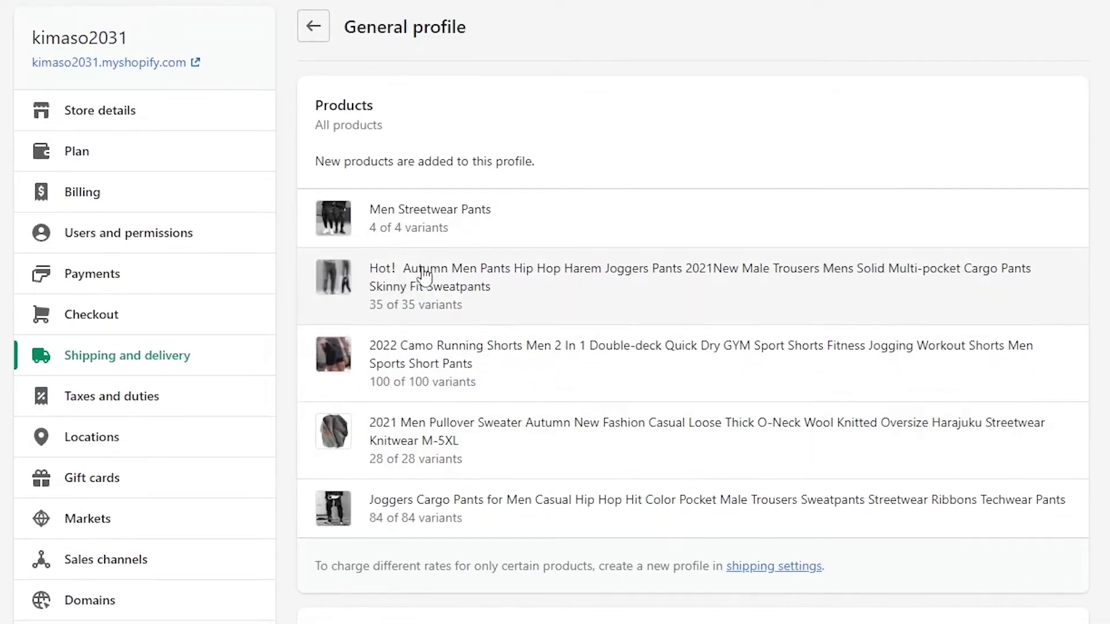
pyautogui.scroll(-7, 422, 277)
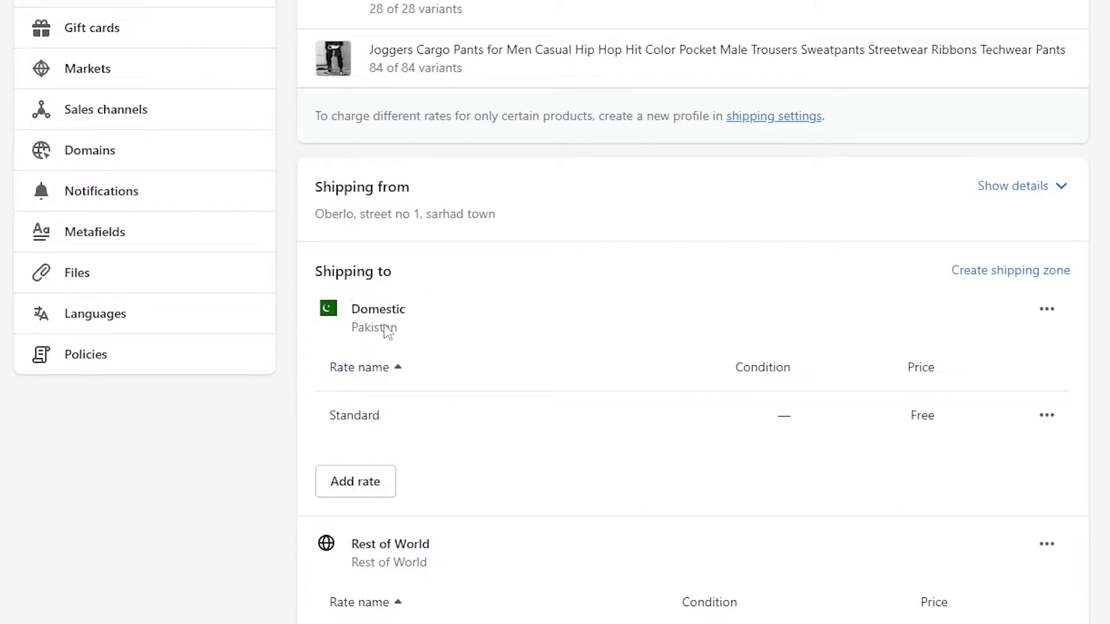
pyautogui.scroll(-2, 353, 463)
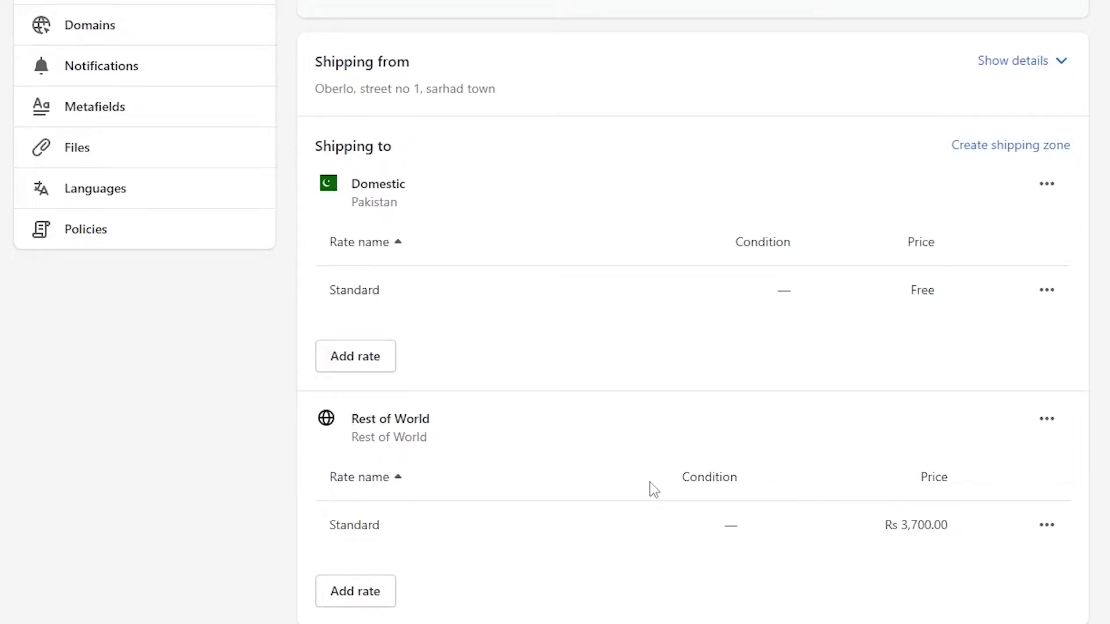
pyautogui.scroll(3, 570, 463)
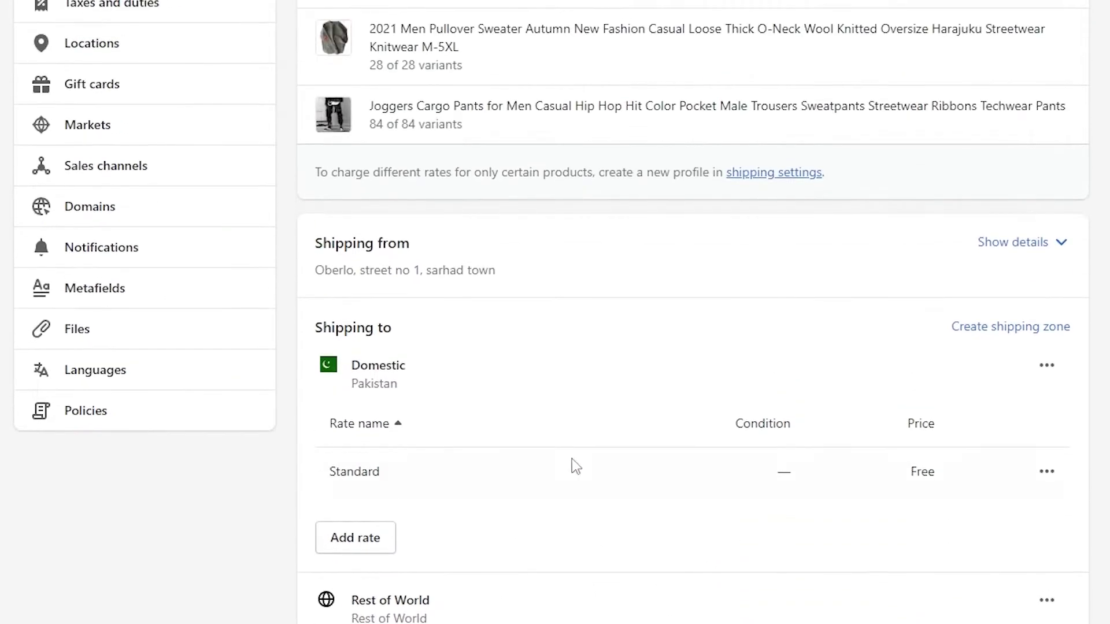
pyautogui.click(370, 423)
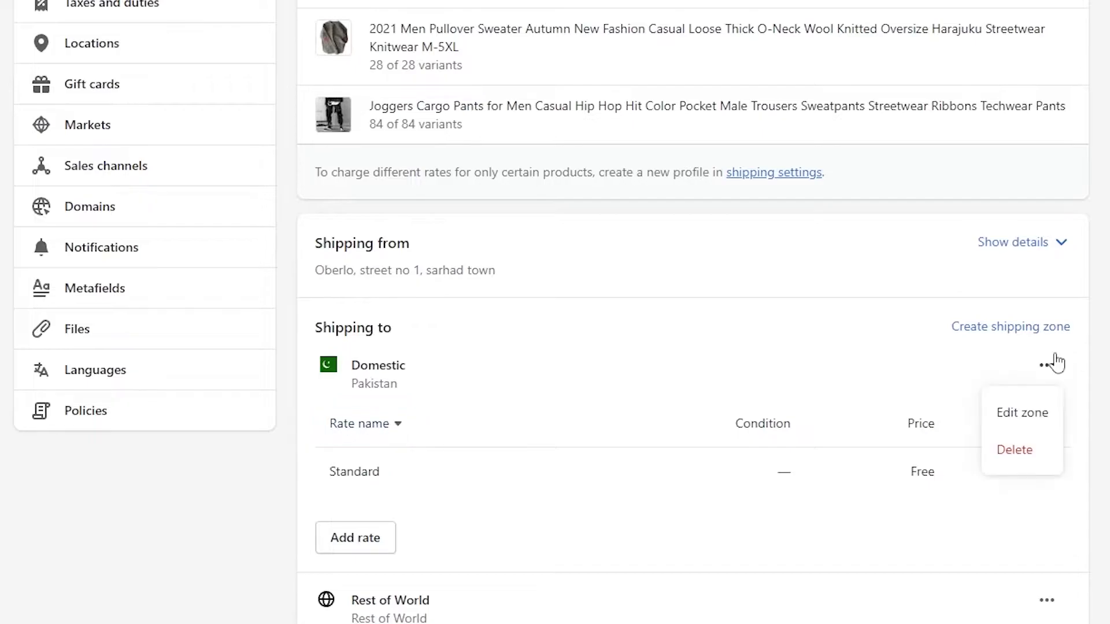
# Open the Rest of World zone for editing and keep all of Asia included
pyautogui.click(993, 331)
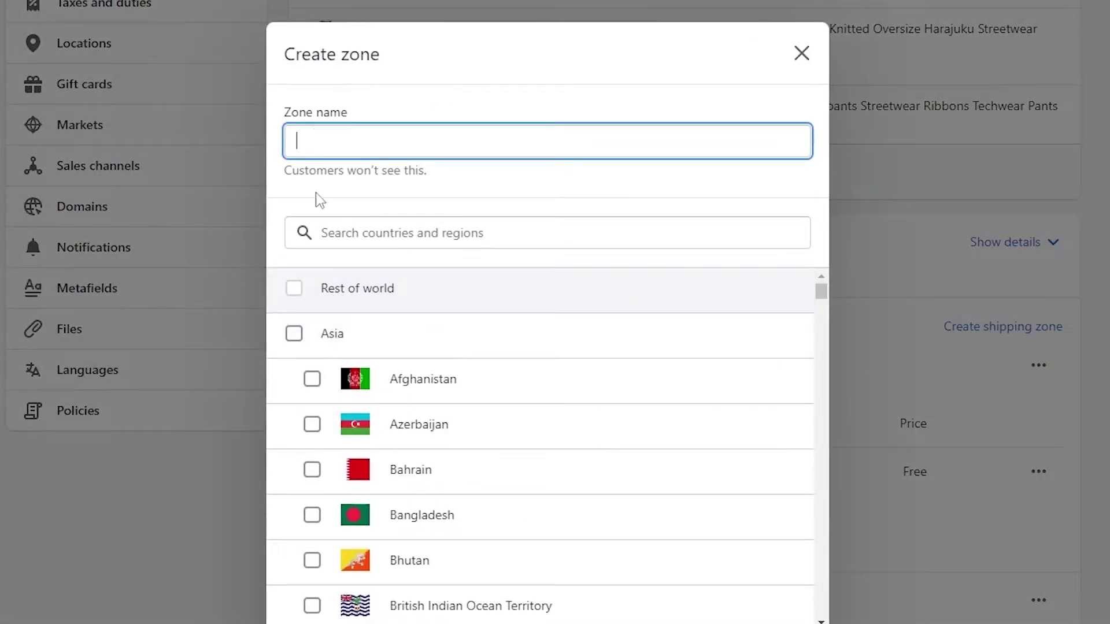
pyautogui.scroll(-10, 346, 471)
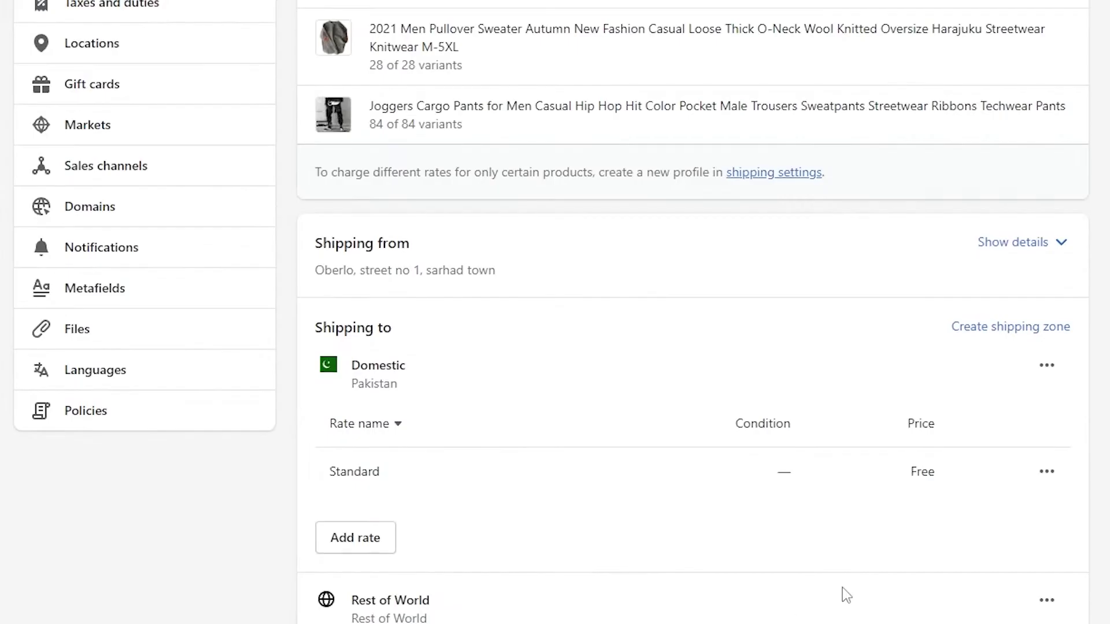
pyautogui.scroll(-3, 842, 587)
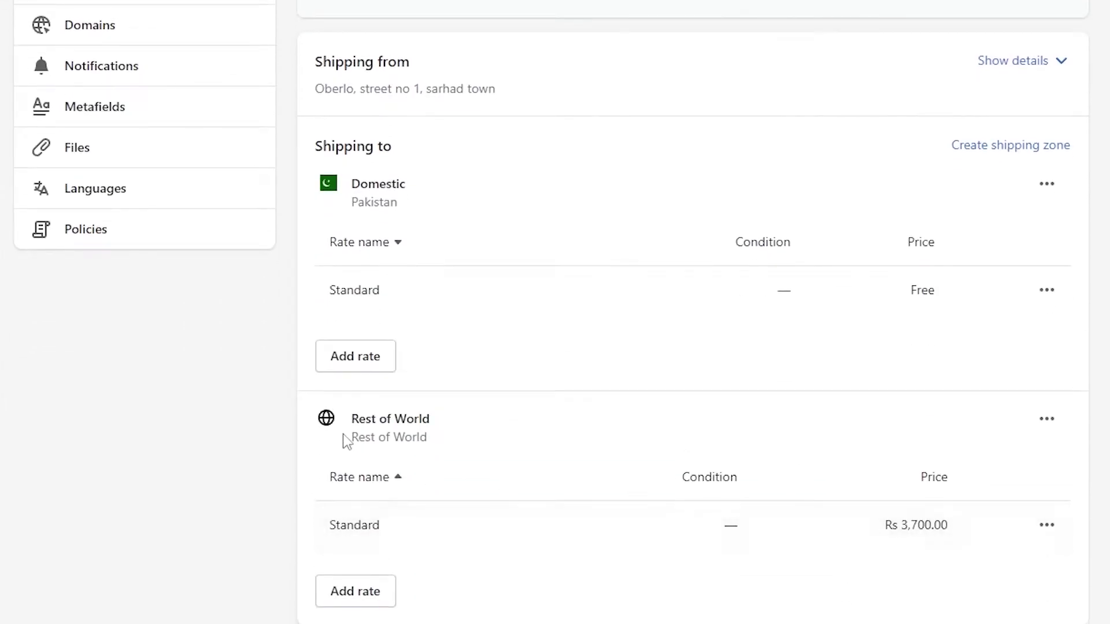
pyautogui.click(1047, 420)
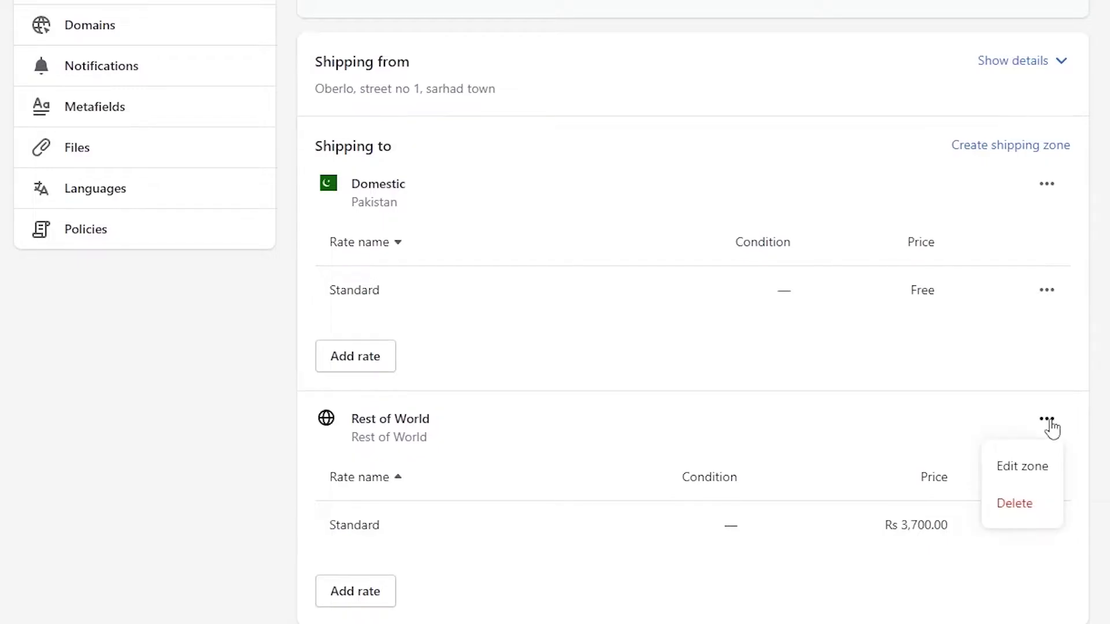
pyautogui.click(1040, 466)
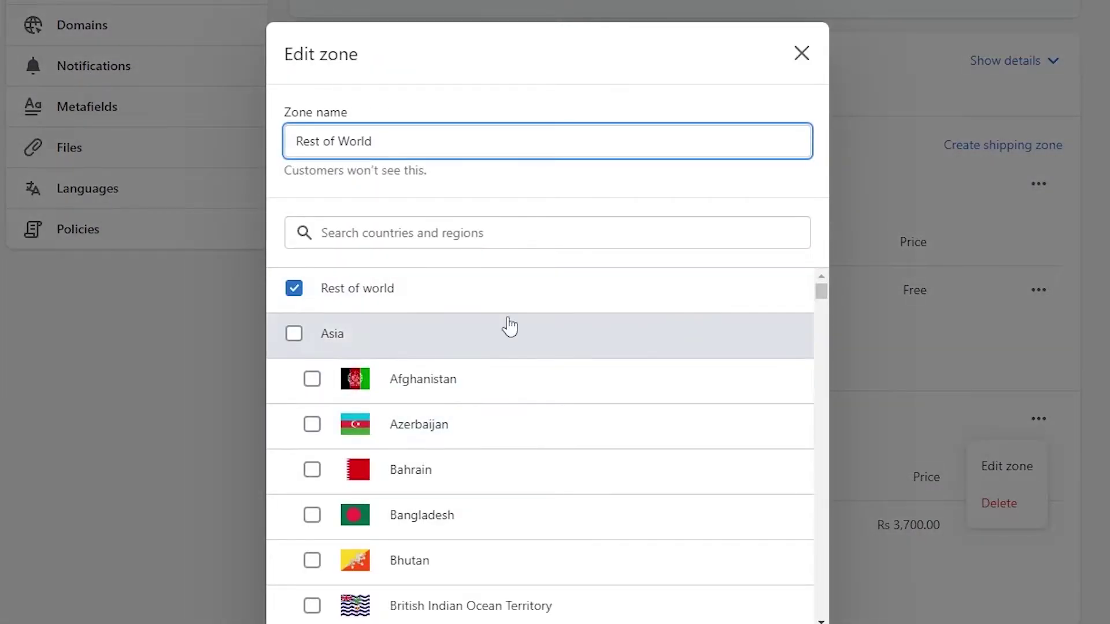
pyautogui.click(294, 335)
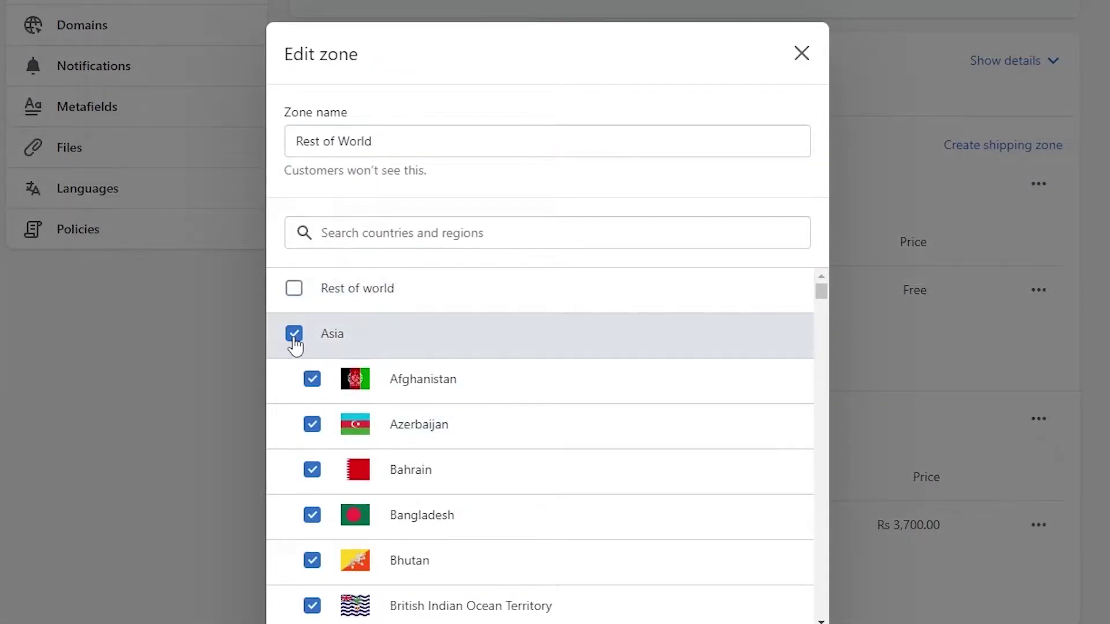
pyautogui.scroll(-3, 687, 354)
pyautogui.scroll(3, 520, 347)
pyautogui.click(333, 335)
pyautogui.click(294, 336)
pyautogui.scroll(-8, 399, 448)
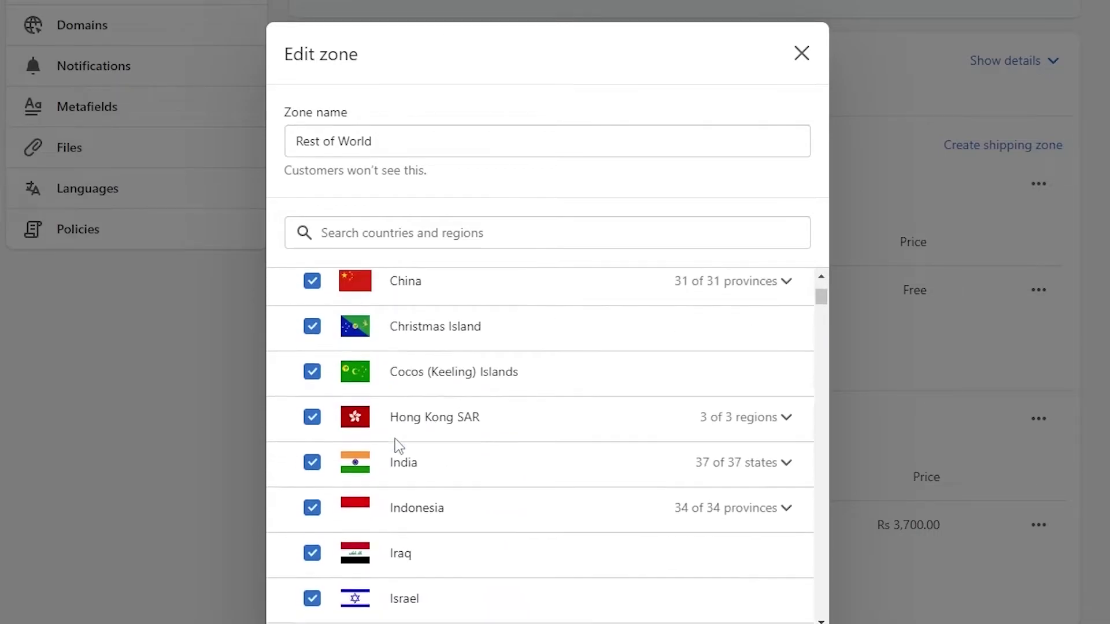
pyautogui.scroll(-10, 398, 448)
# Add Europe, Central America, South America, Oceania, North America and Other territories to the zone
pyautogui.click(294, 333)
pyautogui.scroll(-15, 293, 347)
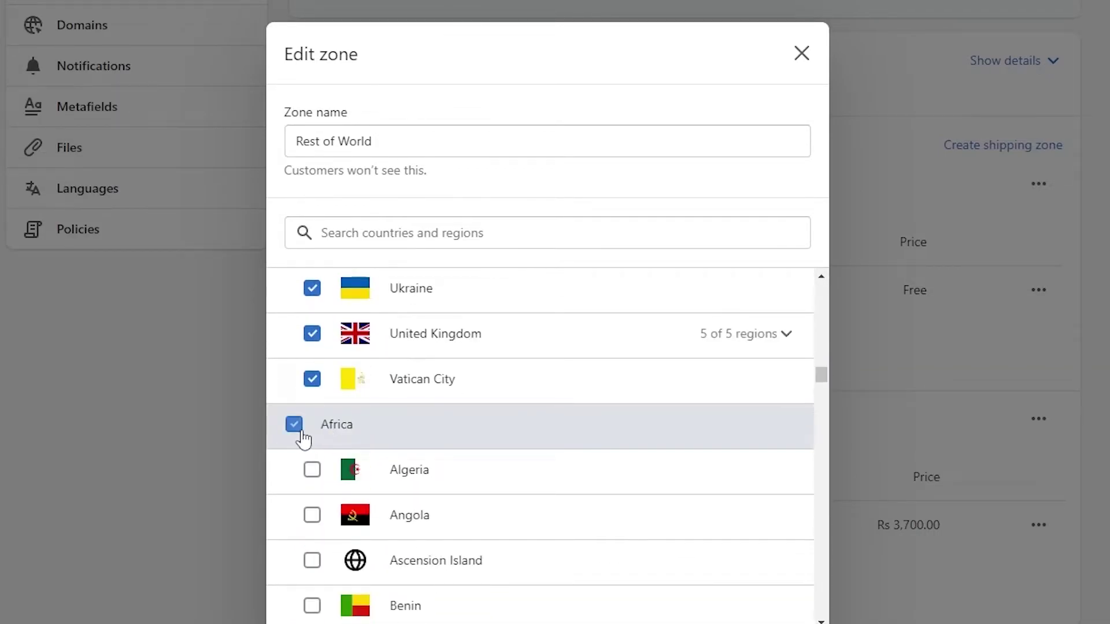
pyautogui.scroll(-20, 301, 405)
pyautogui.click(294, 376)
pyautogui.scroll(-15, 383, 474)
pyautogui.click(293, 379)
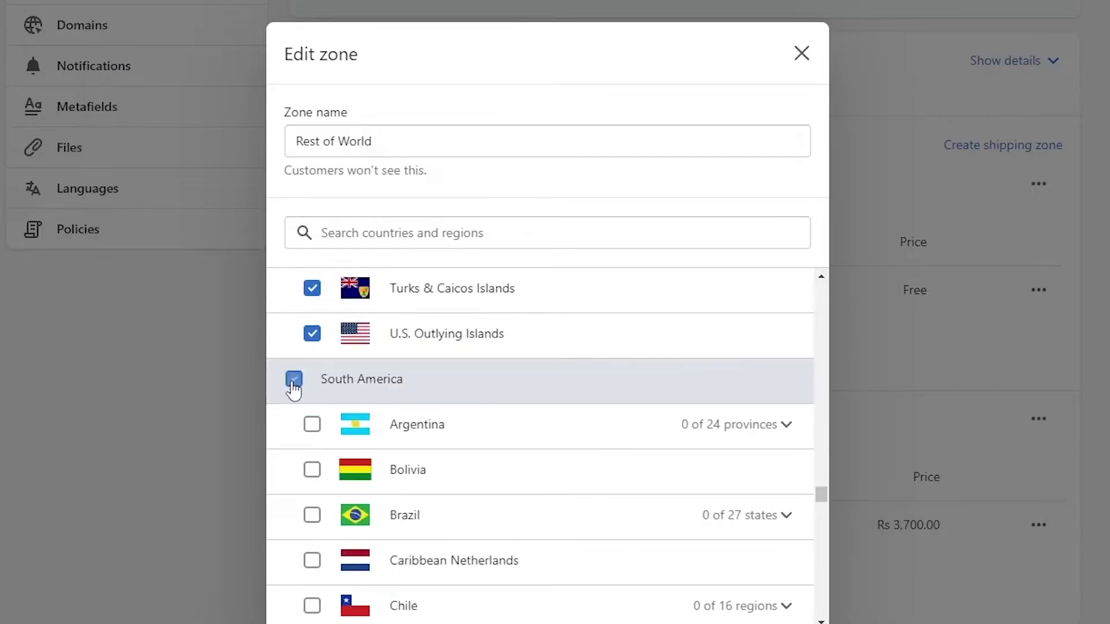
pyautogui.scroll(-5, 401, 457)
pyautogui.scroll(-5, 401, 457)
pyautogui.click(294, 300)
pyautogui.scroll(-5, 414, 491)
pyautogui.scroll(-8, 416, 493)
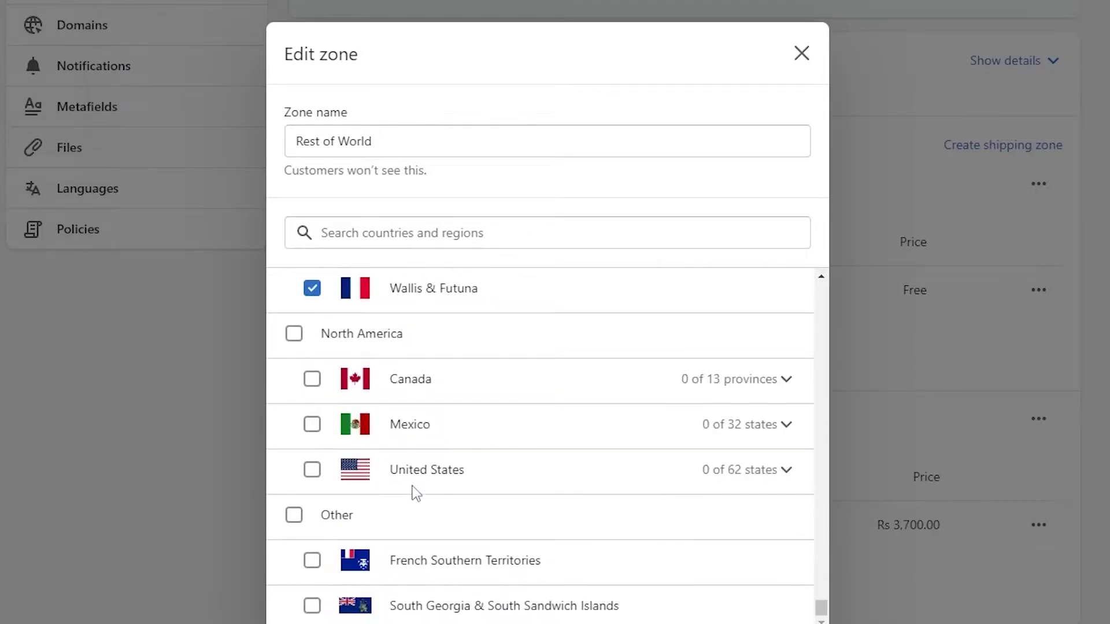
pyautogui.scroll(2, 346, 404)
pyautogui.click(294, 425)
pyautogui.scroll(-2, 318, 463)
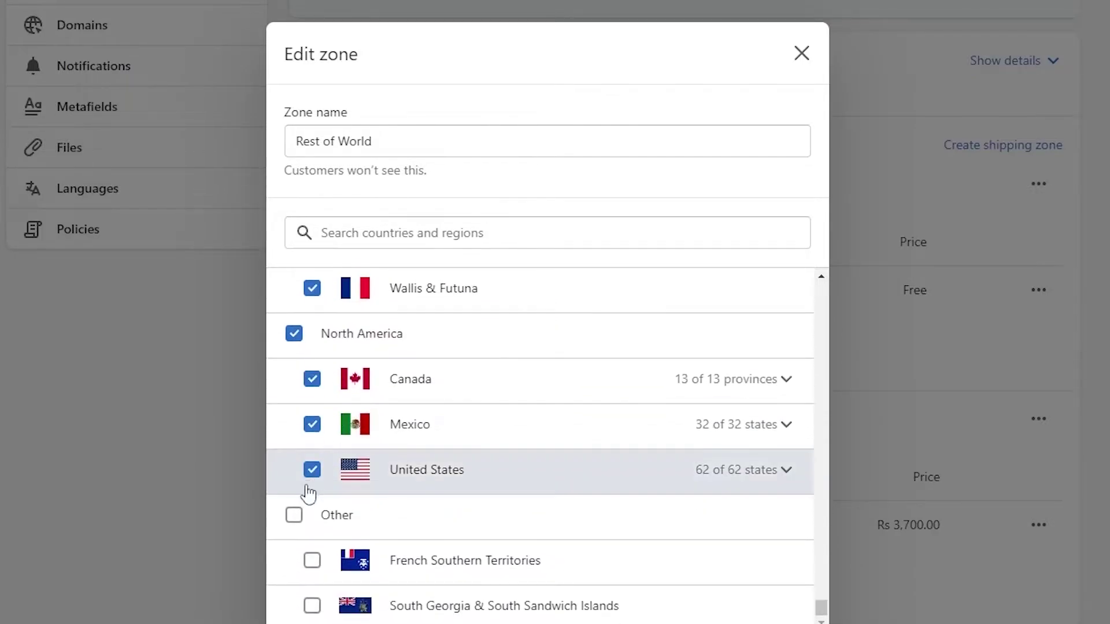
pyautogui.click(295, 515)
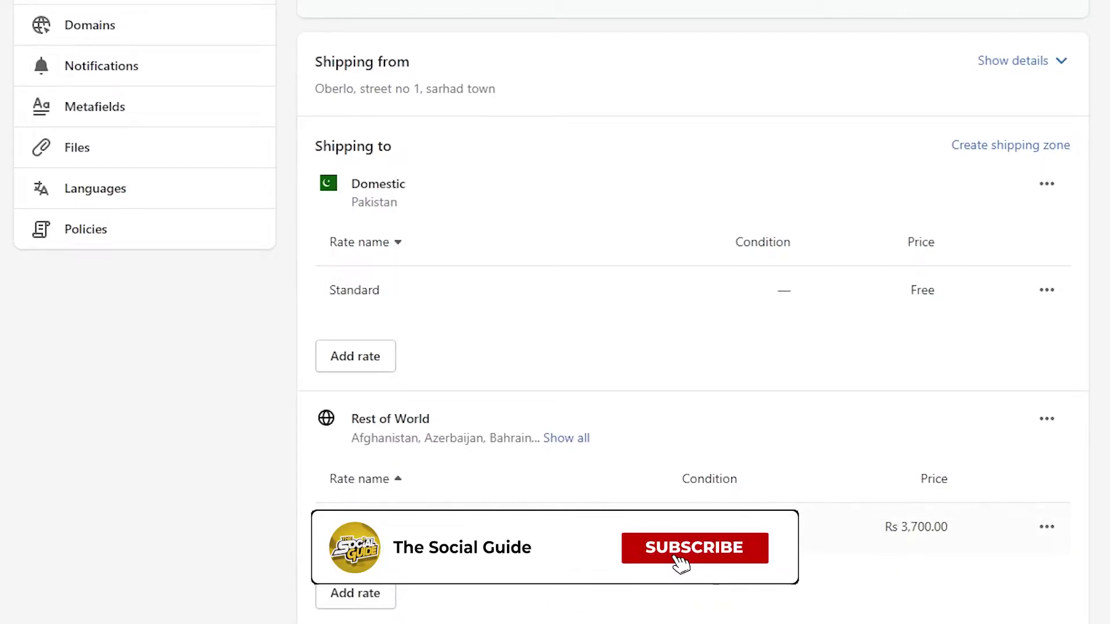
# Save the General shipping profile and go back to Shipping and delivery
pyautogui.click(1047, 529)
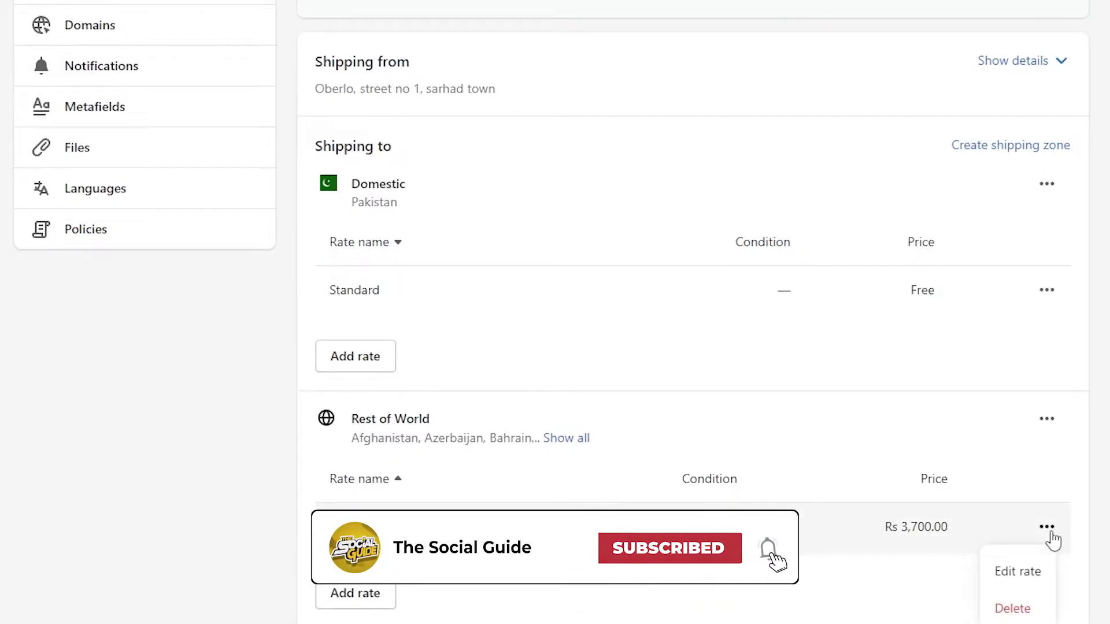
pyautogui.click(578, 604)
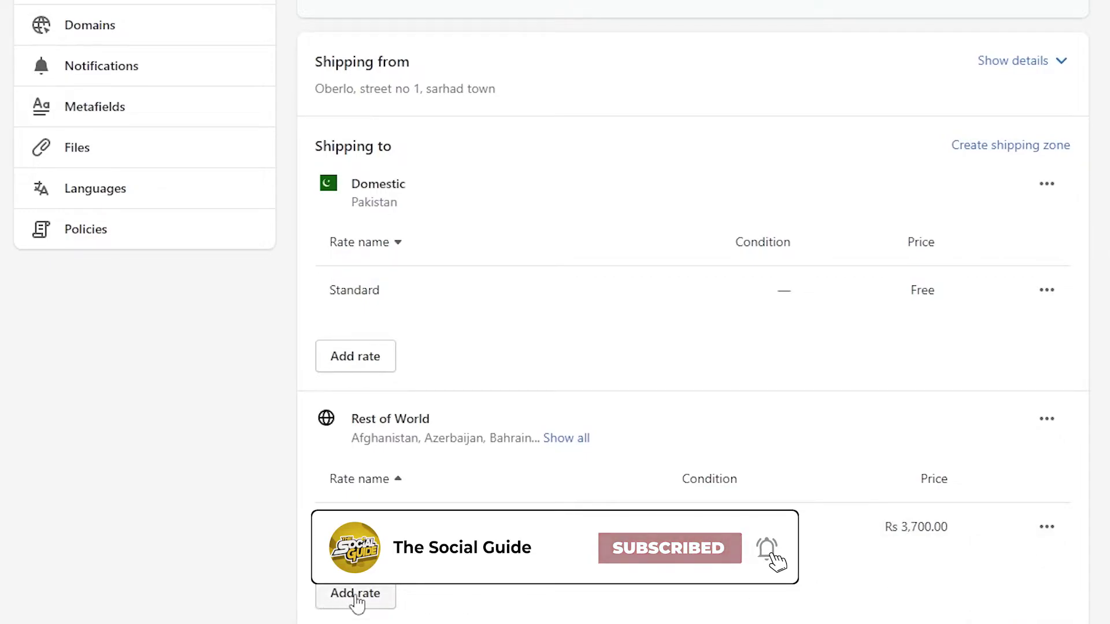
pyautogui.scroll(-2, 357, 602)
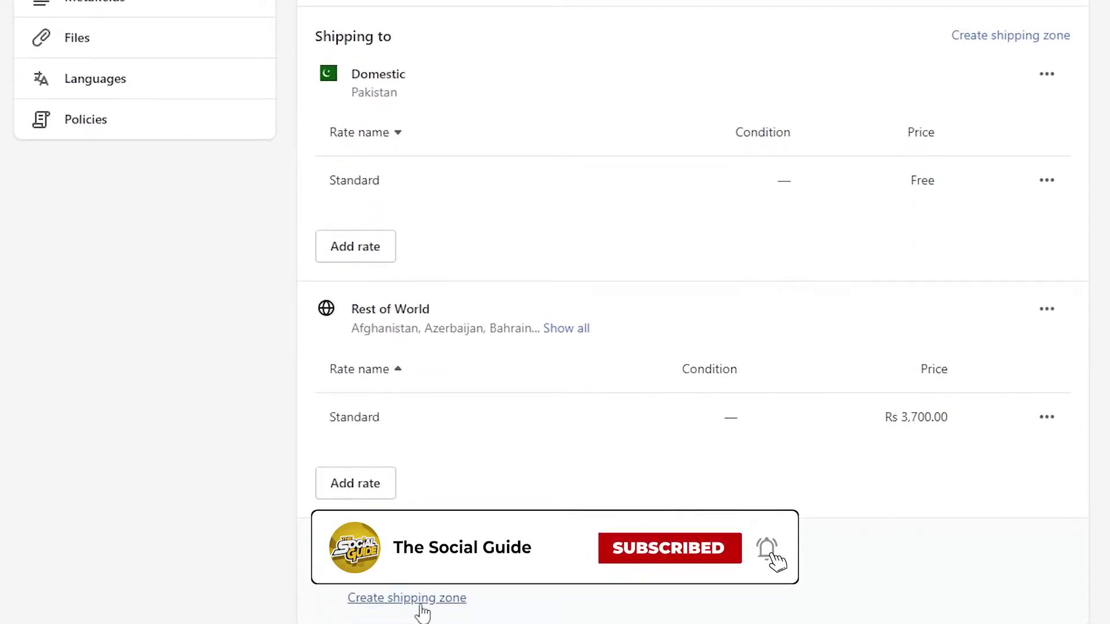
pyautogui.scroll(3, 466, 595)
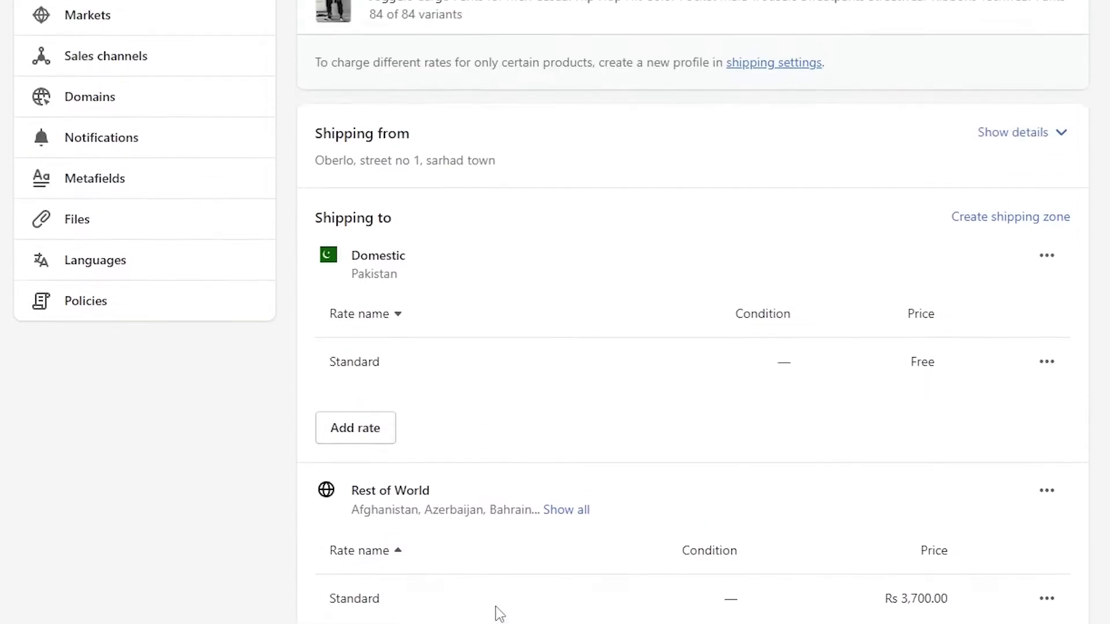
pyautogui.scroll(-3, 632, 580)
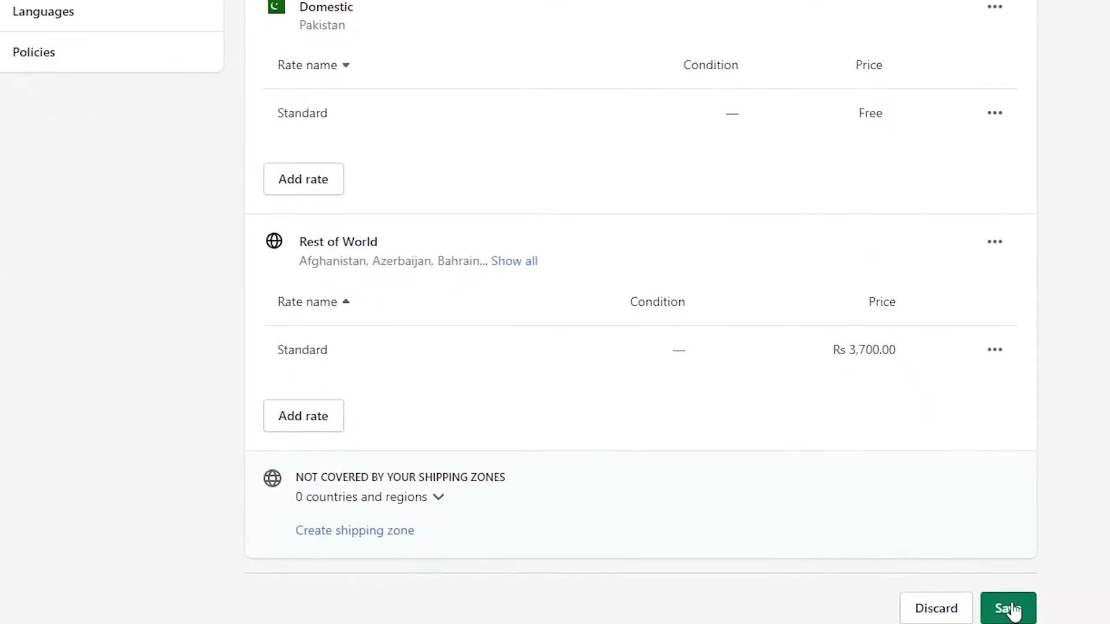
pyautogui.click(1000, 599)
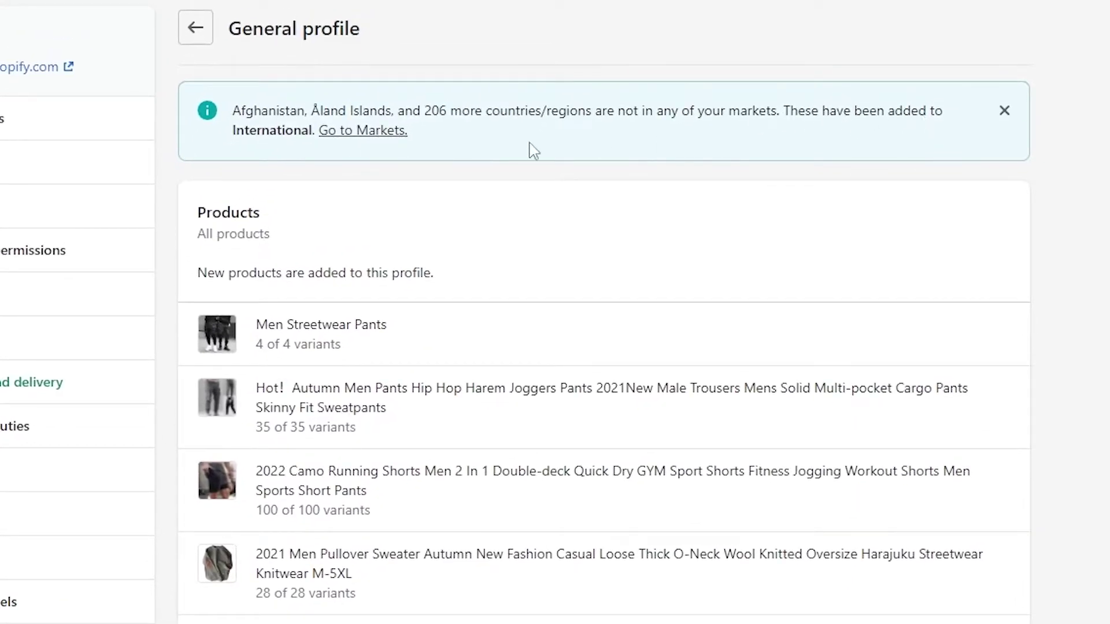
pyautogui.click(205, 36)
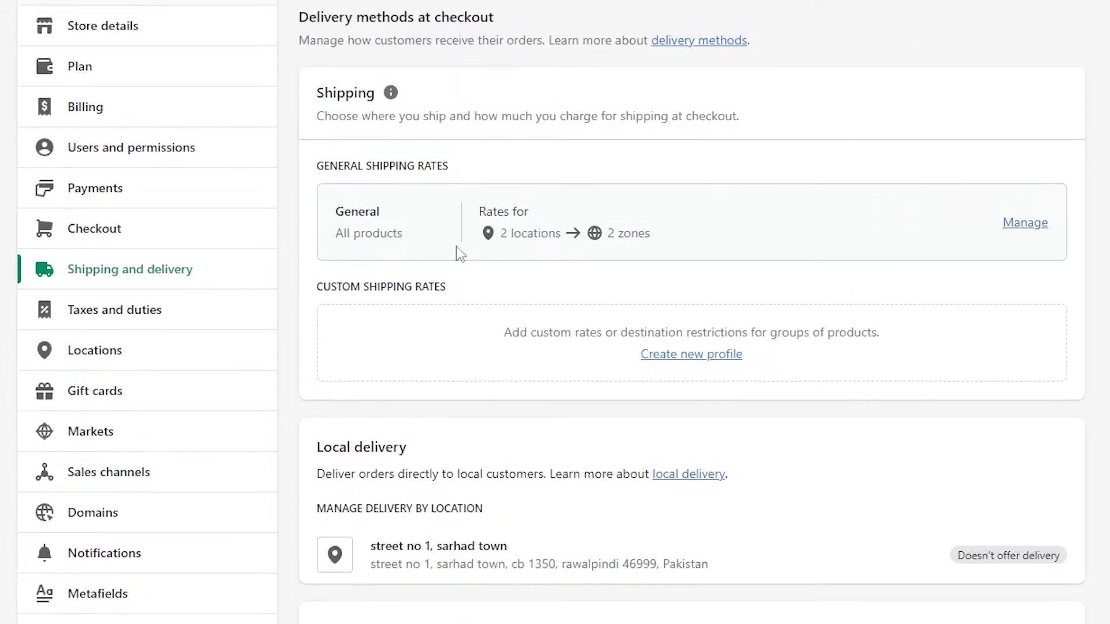
pyautogui.scroll(-6, 777, 297)
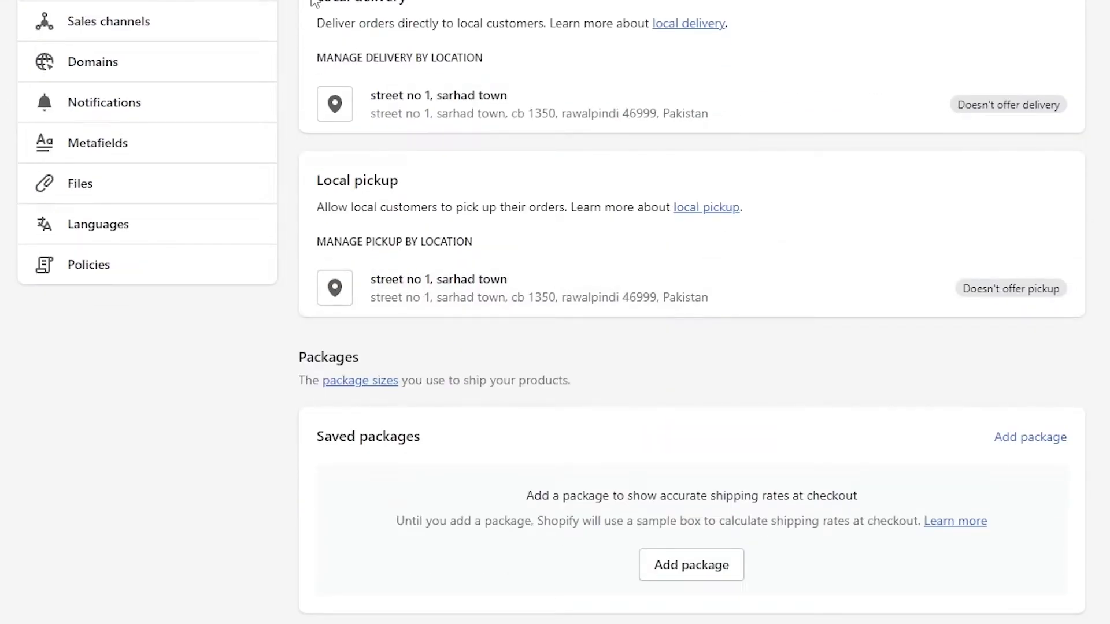
pyautogui.scroll(2, 411, 121)
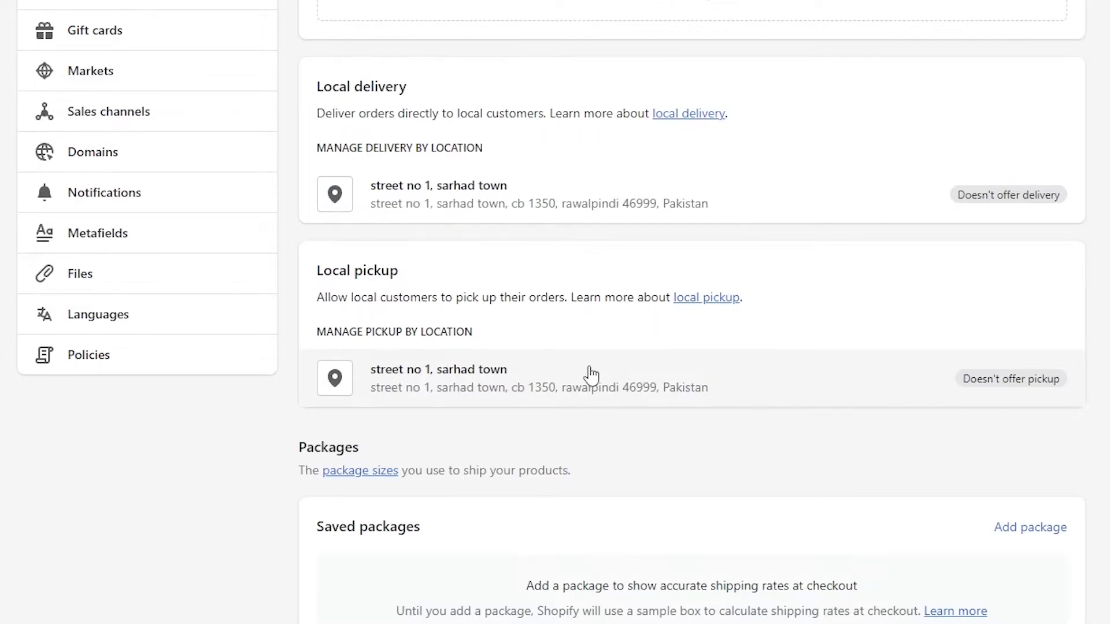
pyautogui.scroll(-6, 623, 369)
pyautogui.scroll(-2, 542, 289)
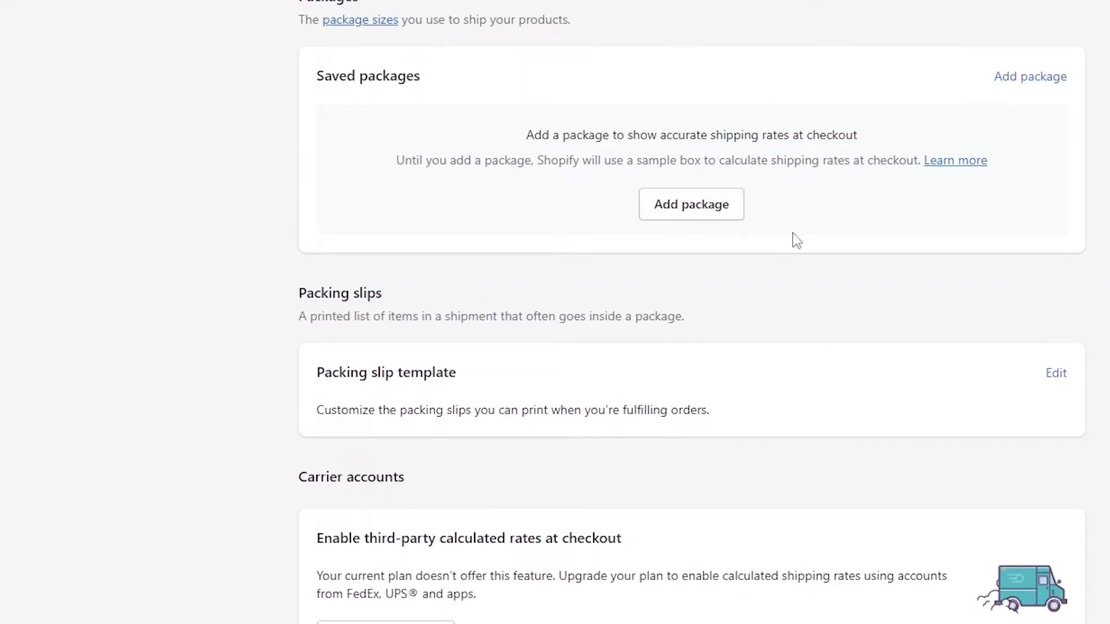
# Start a new saved package and keep its type as Box
pyautogui.click(707, 217)
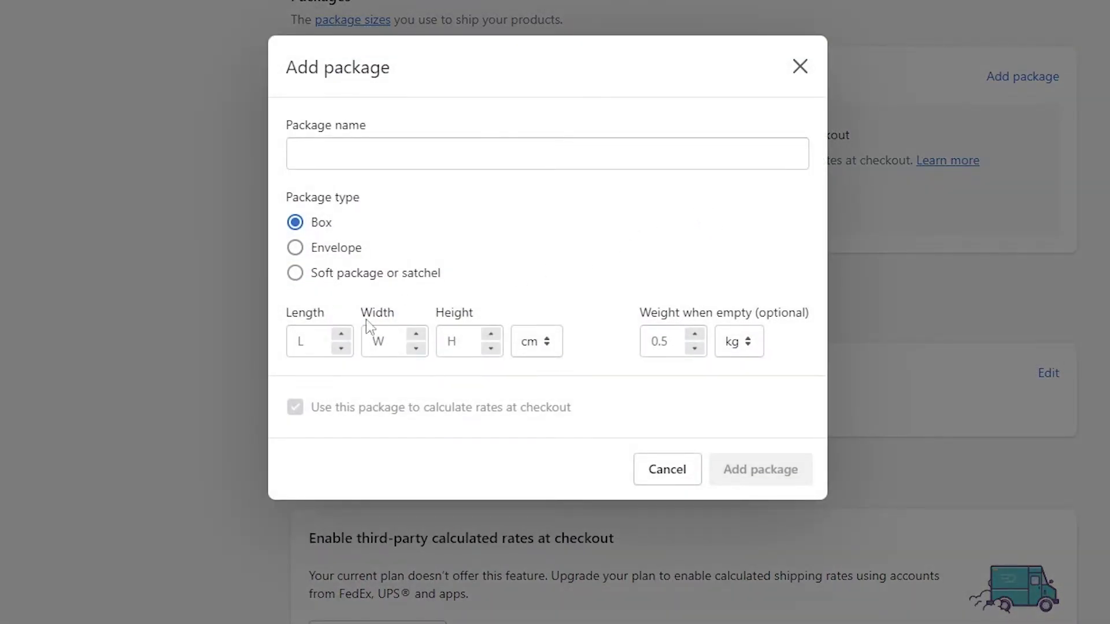
pyautogui.click(295, 273)
pyautogui.click(295, 247)
pyautogui.click(295, 223)
pyautogui.click(694, 348)
# Set the package's dimension units to inches
pyautogui.click(416, 334)
pyautogui.click(416, 348)
pyautogui.click(490, 335)
pyautogui.click(490, 348)
pyautogui.click(547, 345)
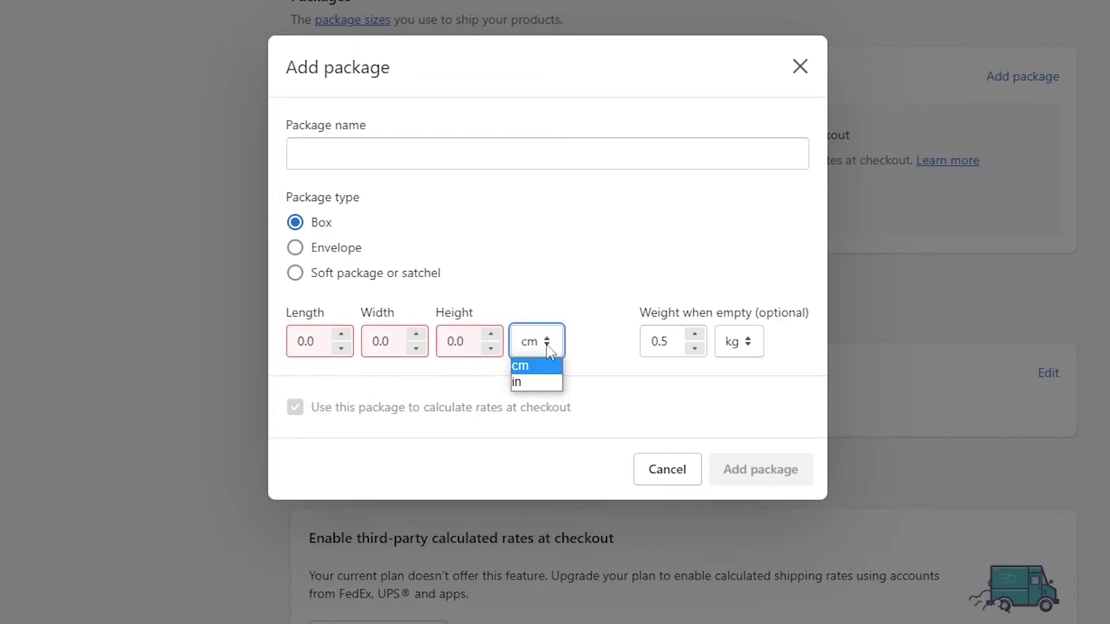
pyautogui.click(551, 382)
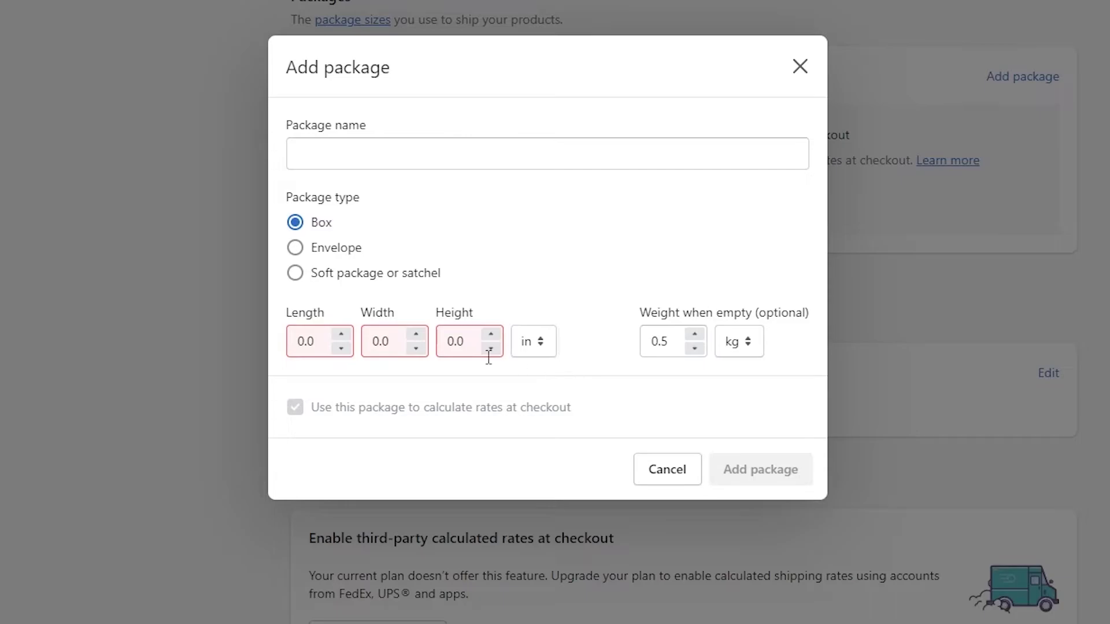
# Enter 12 × 3 × 17.5 in dimensions and 0.5 kg empty weight, and name it 'standard'
pyautogui.doubleClick(313, 342)
pyautogui.write('0.5')
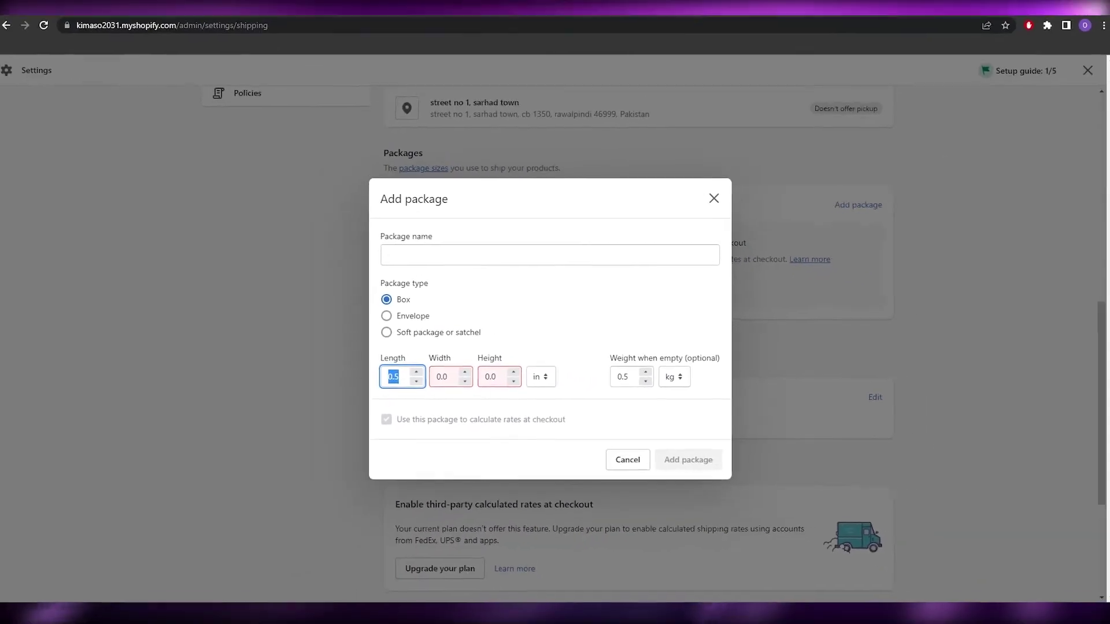
pyautogui.hotkey('ctrl', 't')
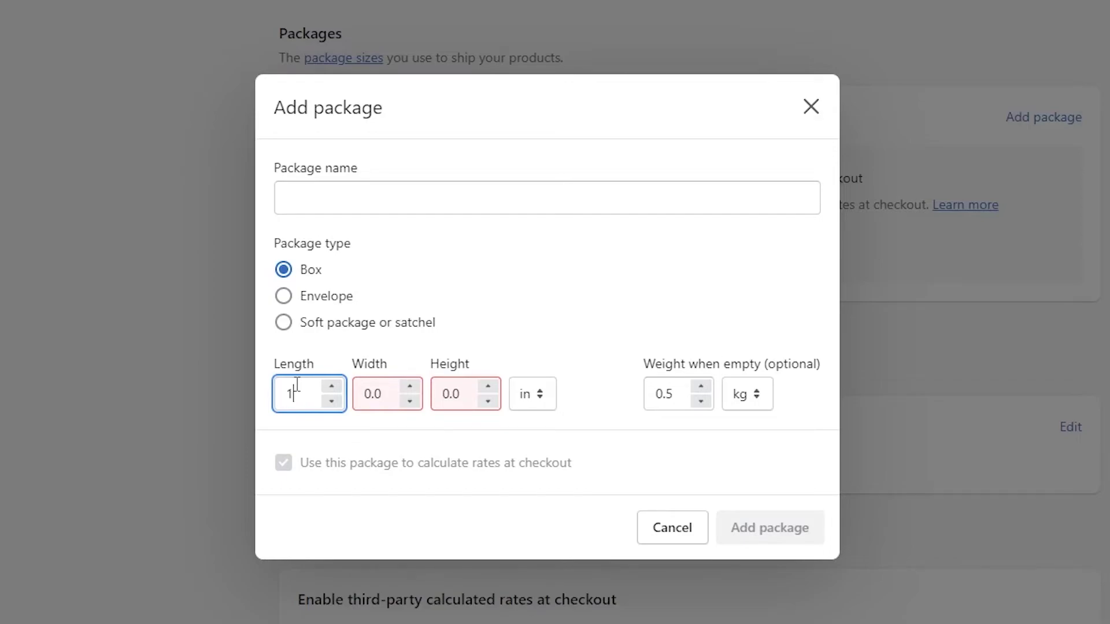
pyautogui.doubleClick(387, 392)
pyautogui.write('3')
pyautogui.doubleClick(456, 392)
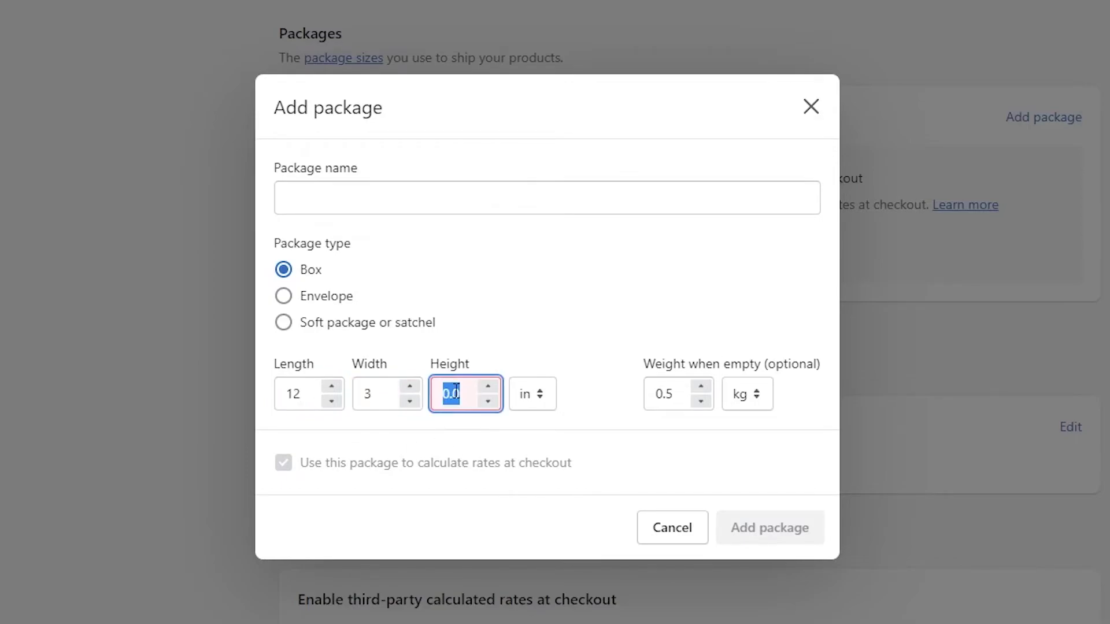
pyautogui.write('17.5')
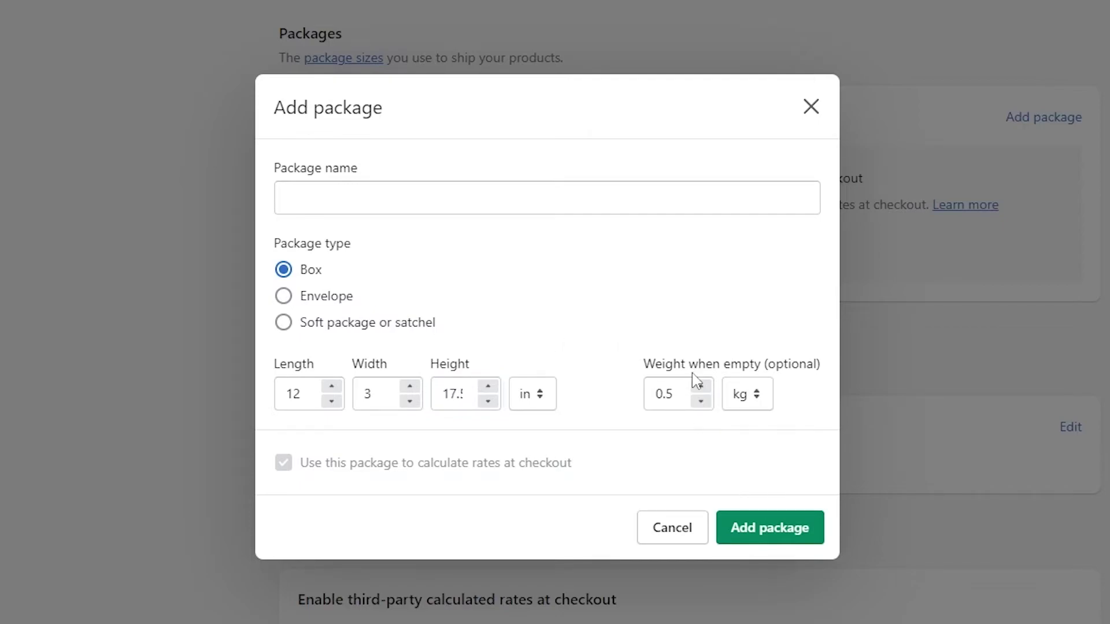
pyautogui.click(765, 535)
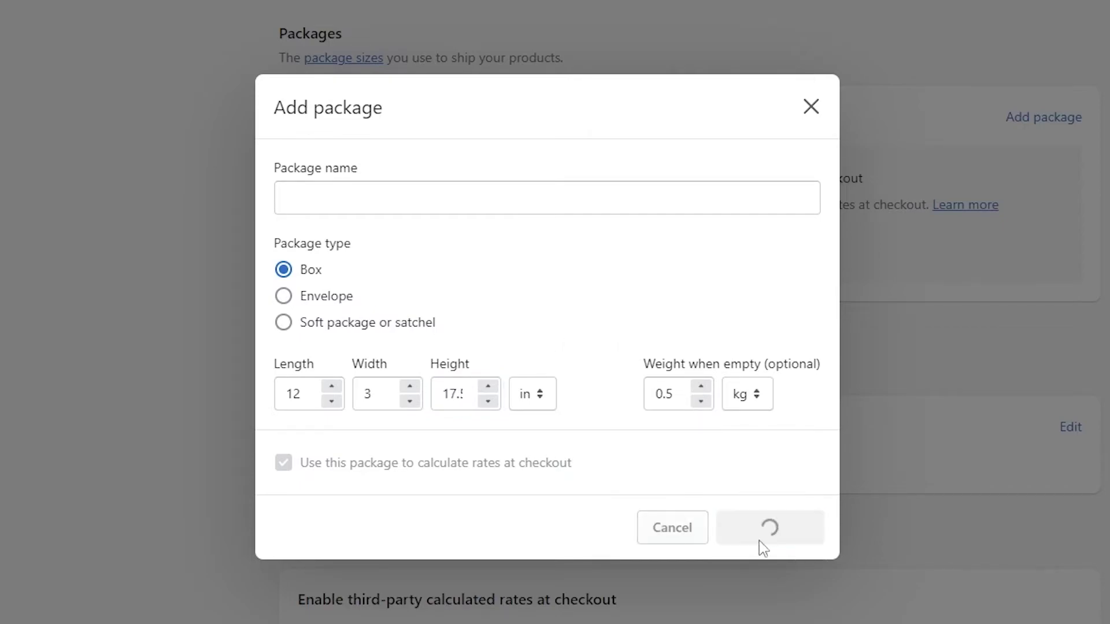
pyautogui.click(431, 196)
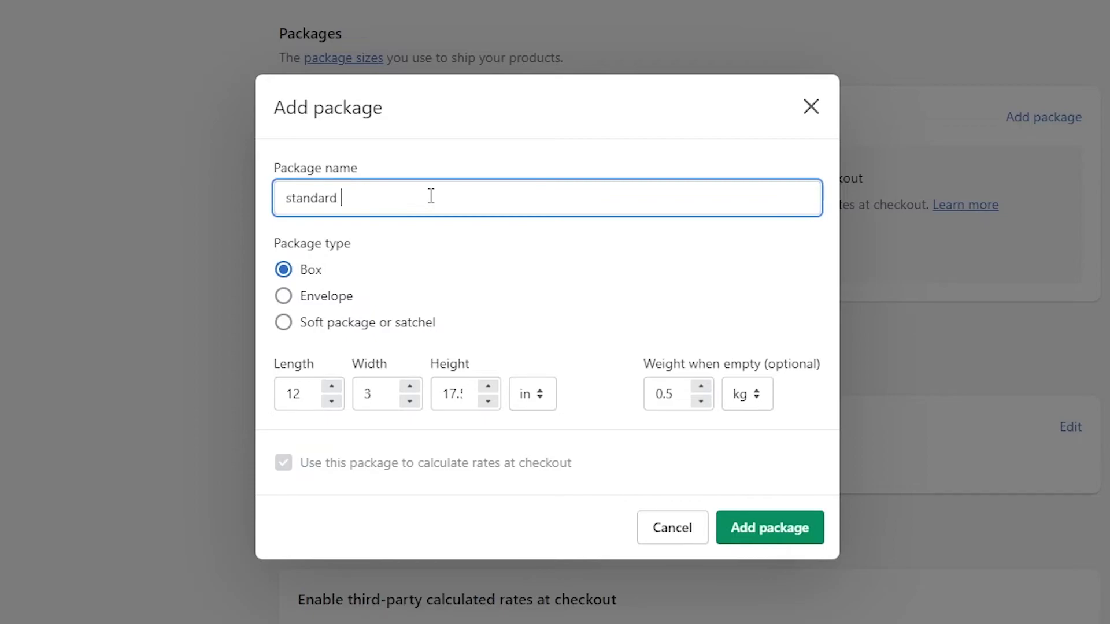
# Save the 'standard' box package and review the shipping settings showing General rates for 2 zones
pyautogui.click(772, 526)
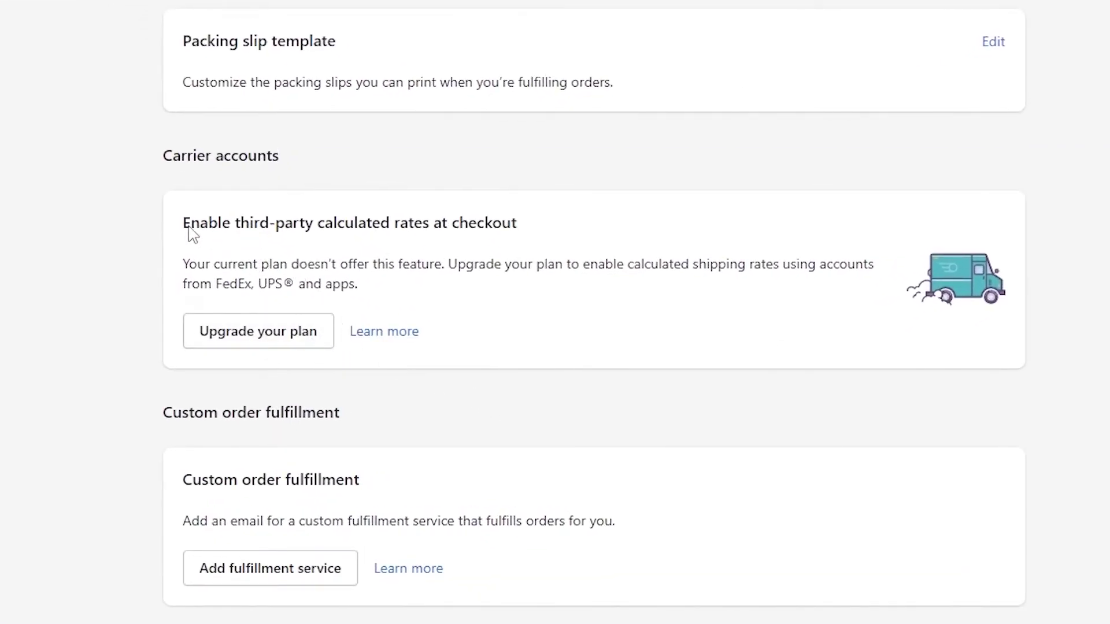
pyautogui.scroll(-2, 515, 436)
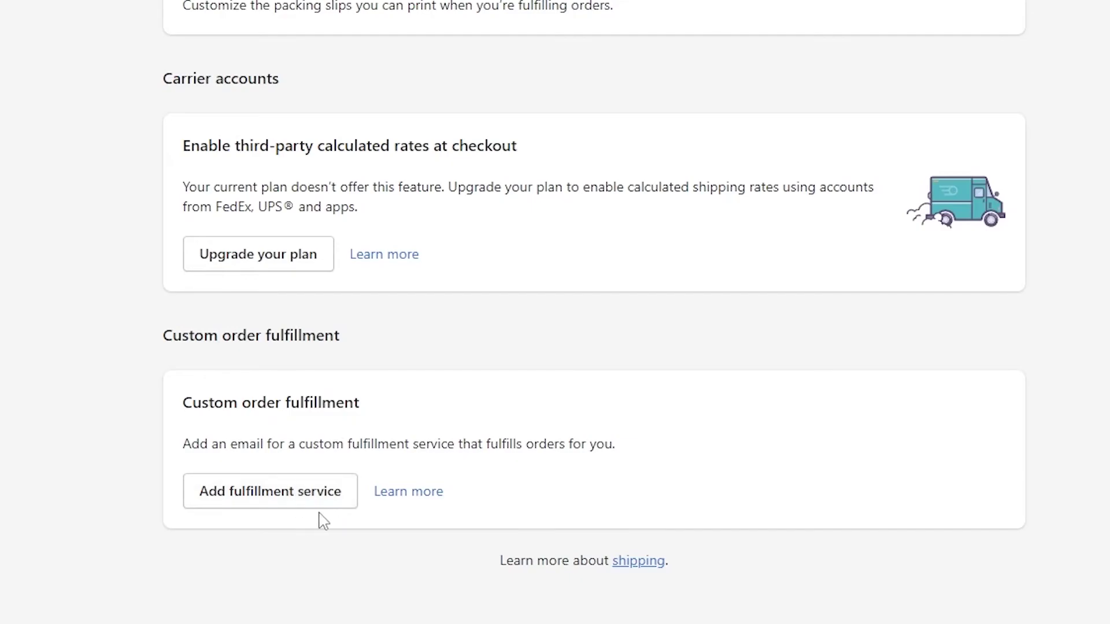
pyautogui.scroll(1, 531, 539)
pyautogui.scroll(10, 530, 540)
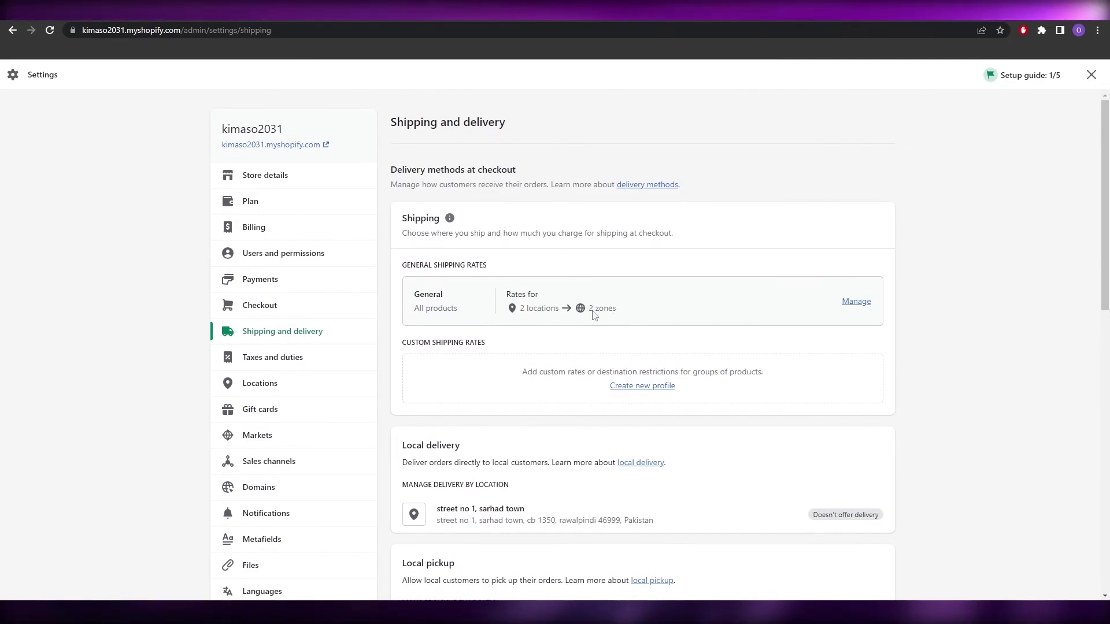
pyautogui.scroll(-1, 604, 315)
pyautogui.scroll(-2, 595, 243)
pyautogui.scroll(-5, 637, 357)
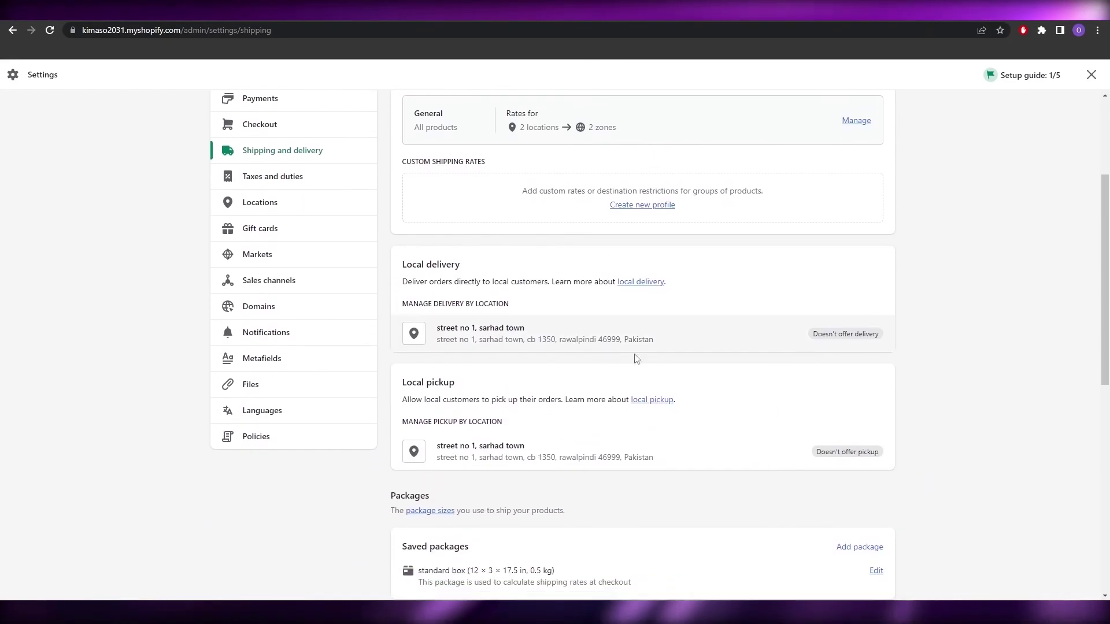
pyautogui.scroll(-2, 742, 323)
pyautogui.scroll(10, 708, 357)
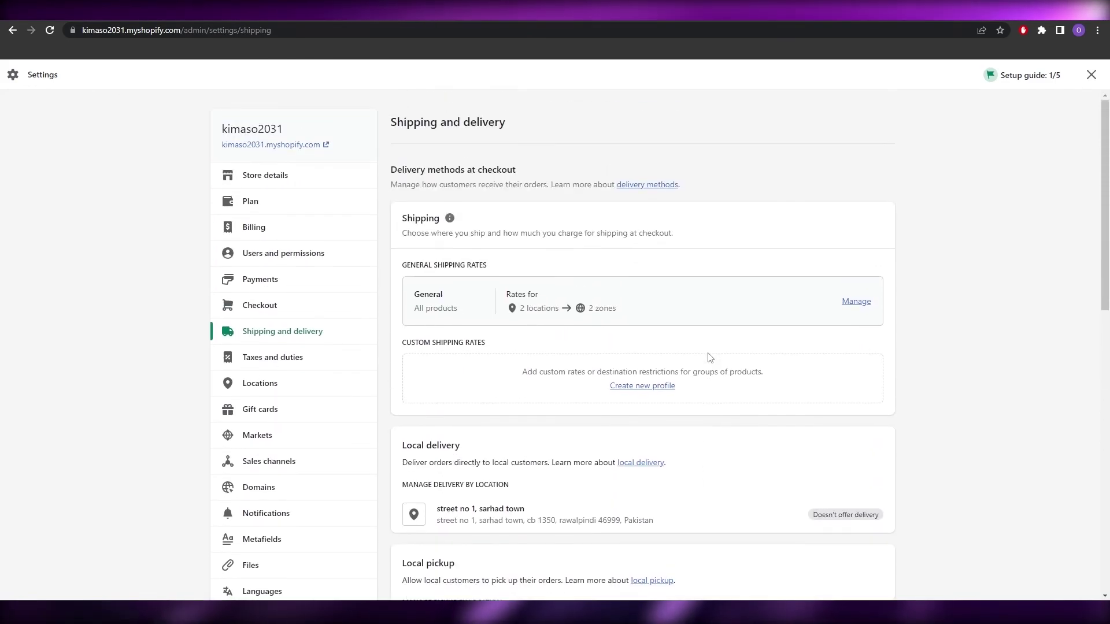